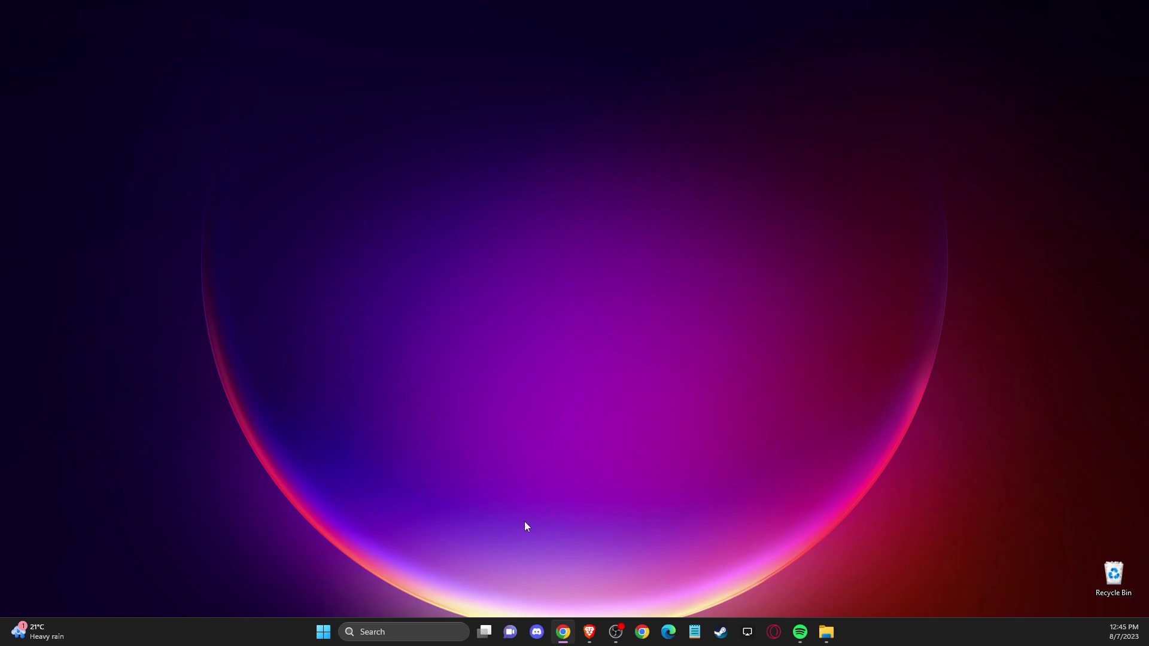
# Step: In Brave, open the xinput1_3.dll page and scroll to versions like 9.18.944.0
pyautogui.click(588, 633)
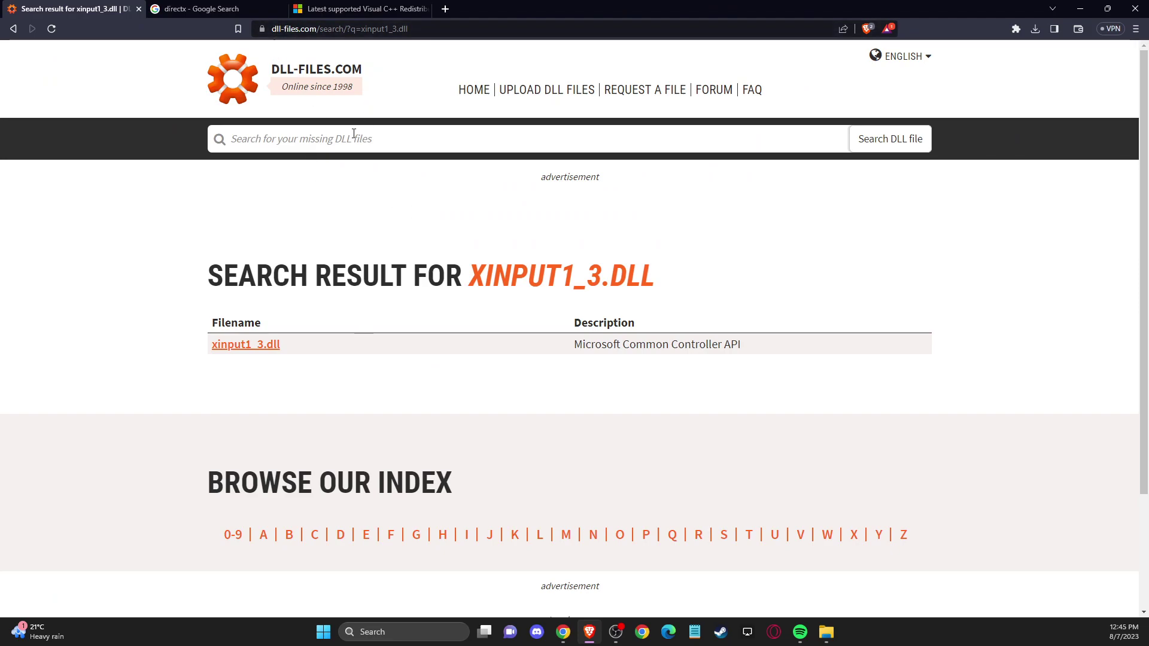
pyautogui.scroll(-1, 346, 177)
pyautogui.scroll(1, 331, 186)
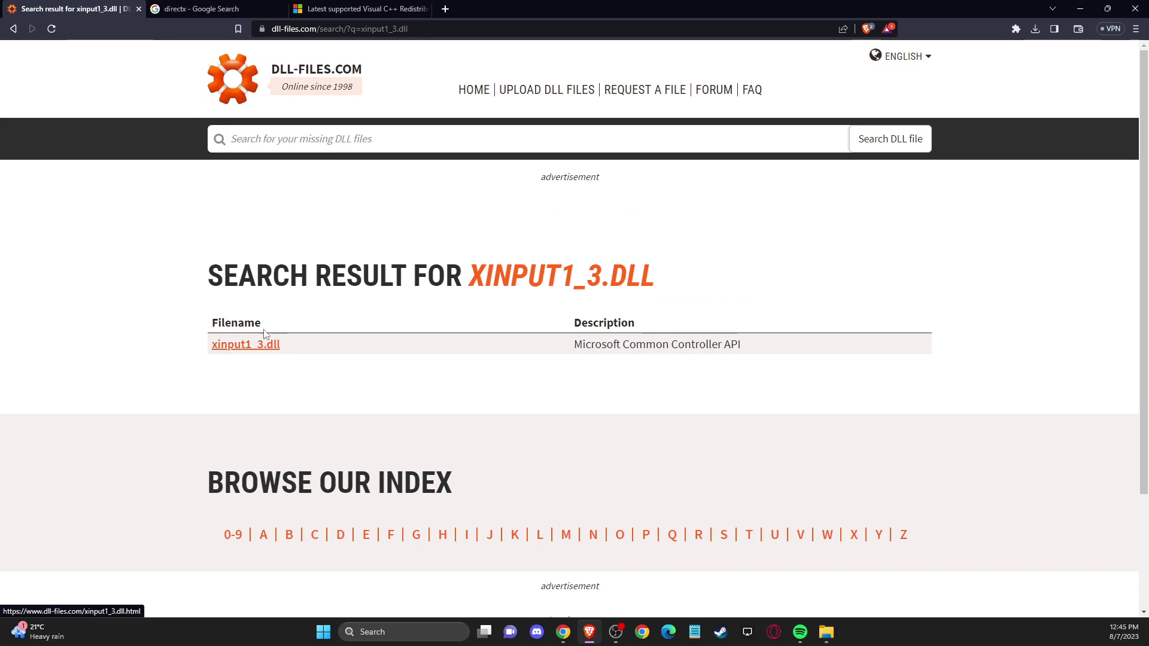
pyautogui.click(241, 353)
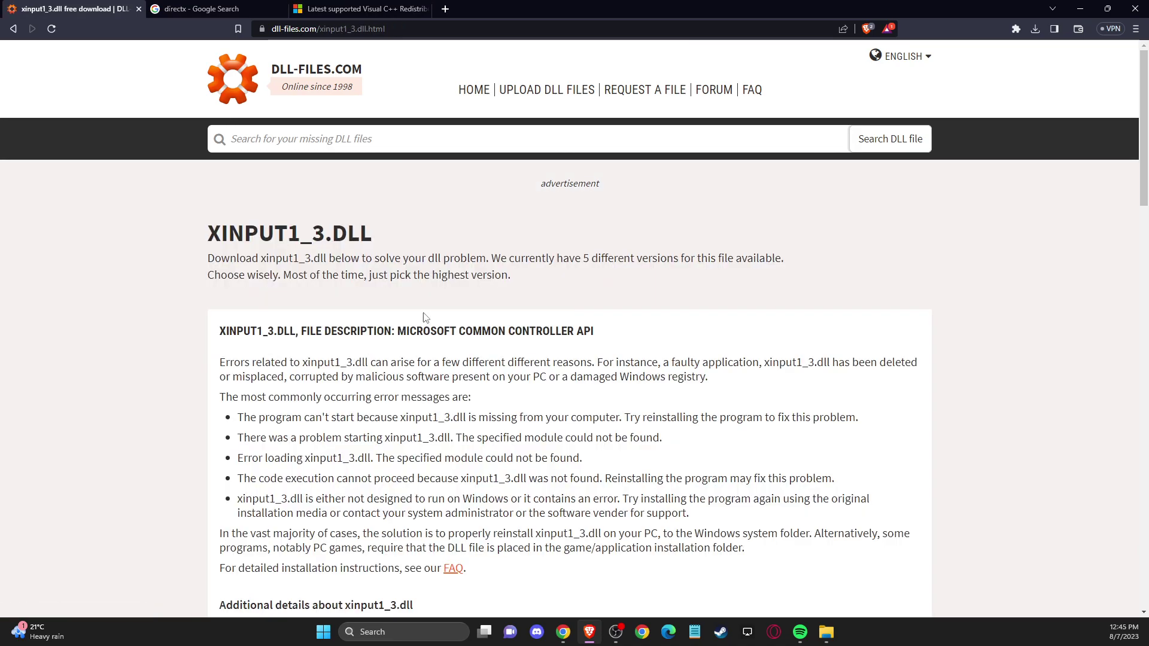
pyautogui.scroll(-4, 422, 312)
pyautogui.scroll(-6, 416, 276)
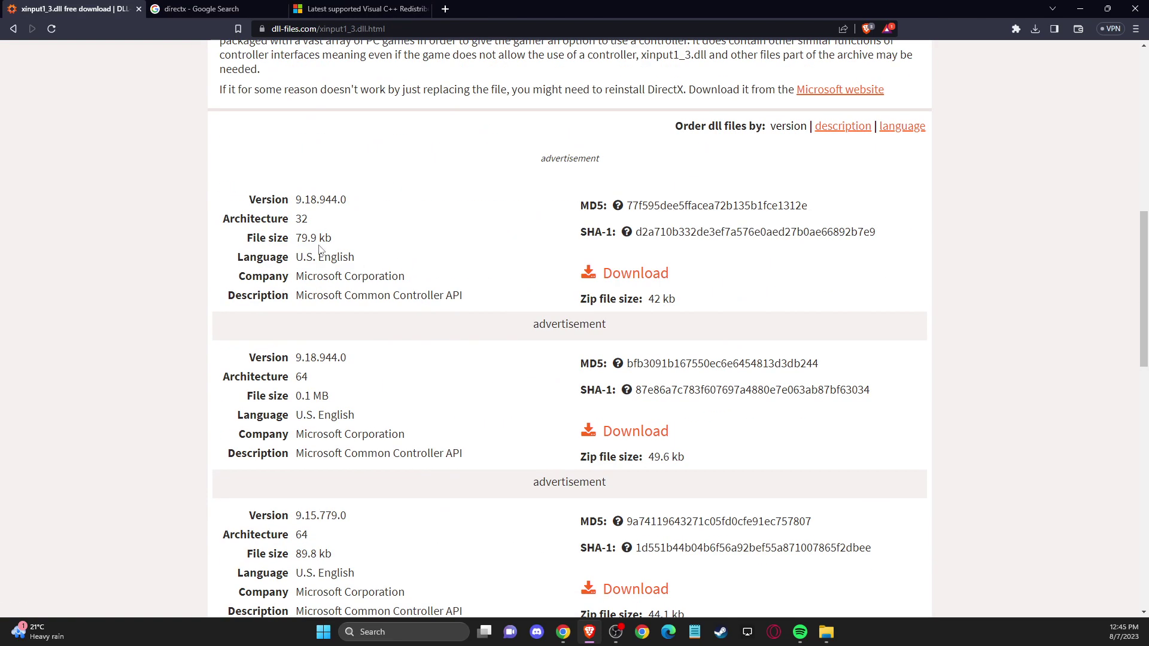
pyautogui.scroll(-2, 319, 251)
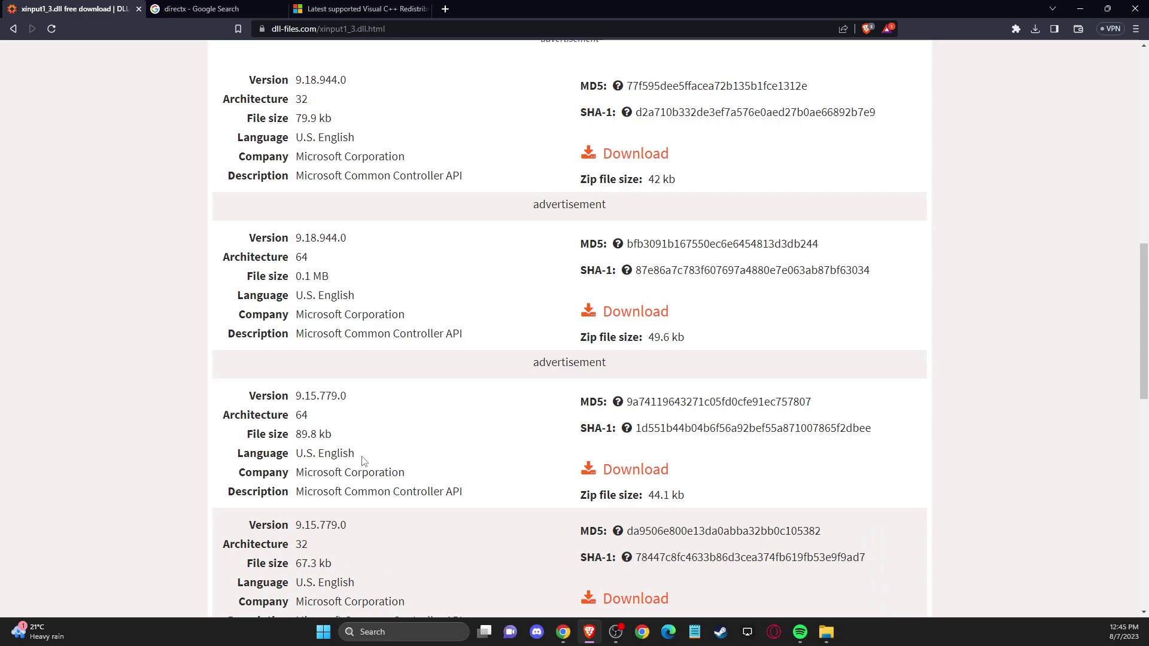
pyautogui.click(379, 632)
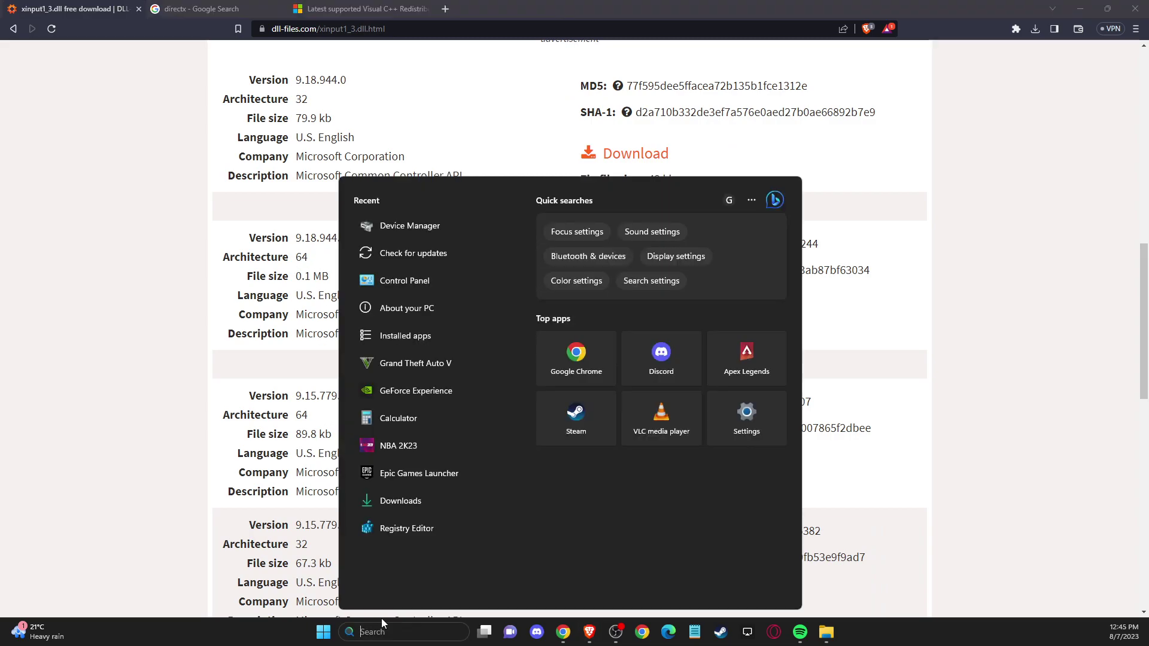
pyautogui.write('ABOUT')
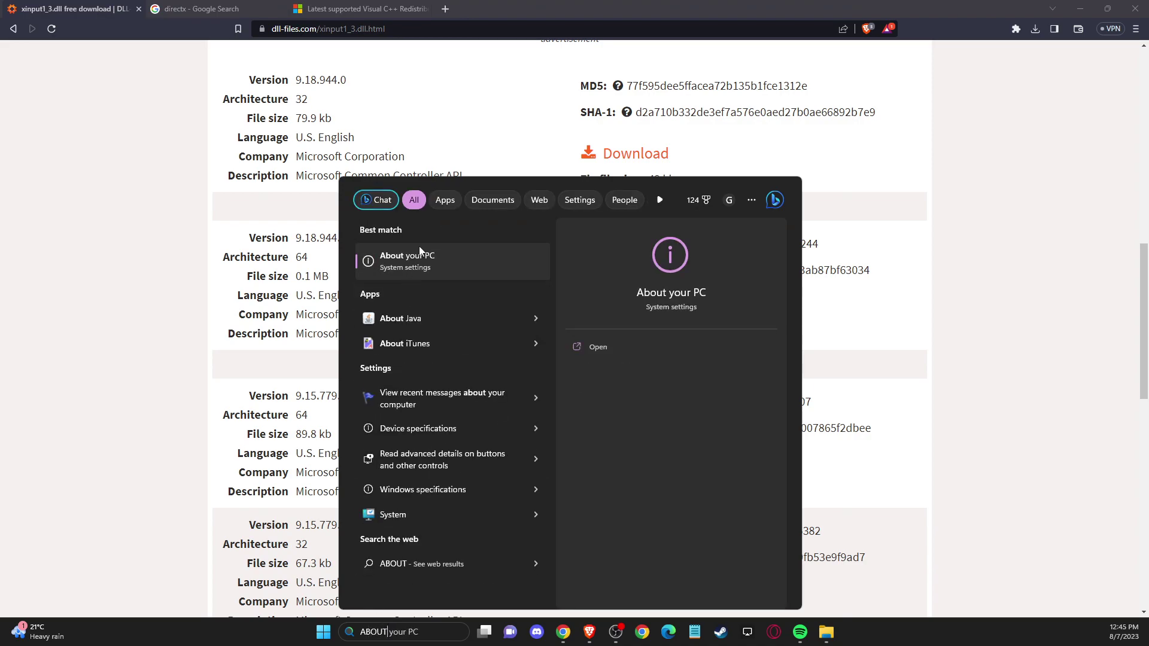
pyautogui.click(418, 254)
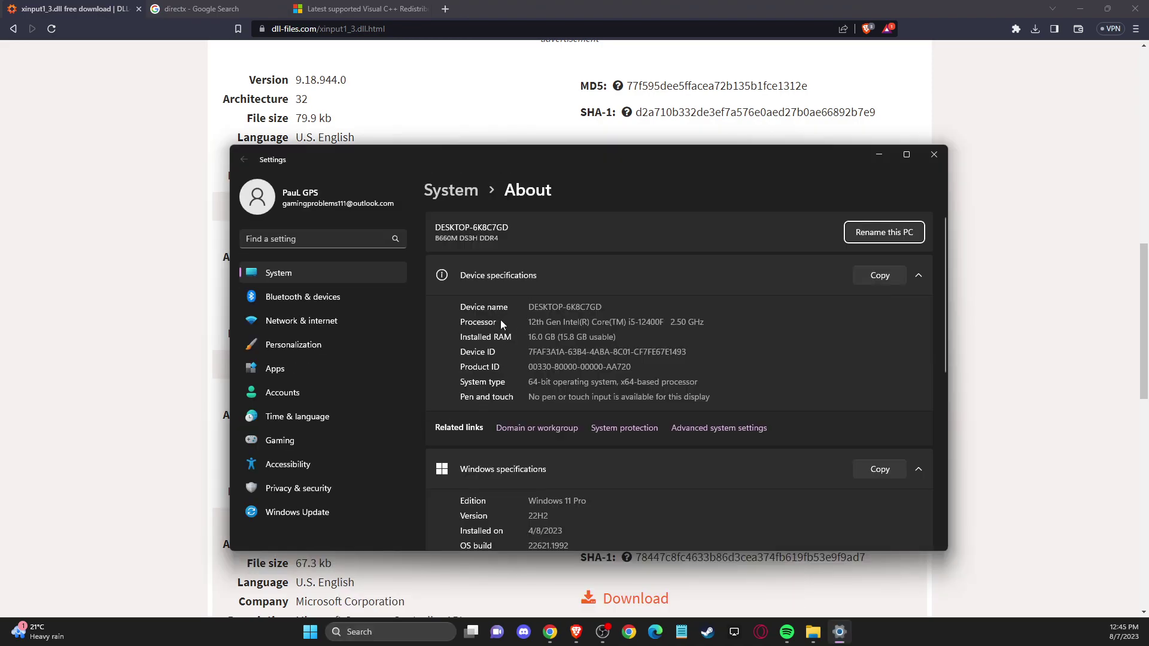
pyautogui.moveTo(531, 383); pyautogui.dragTo(666, 383)
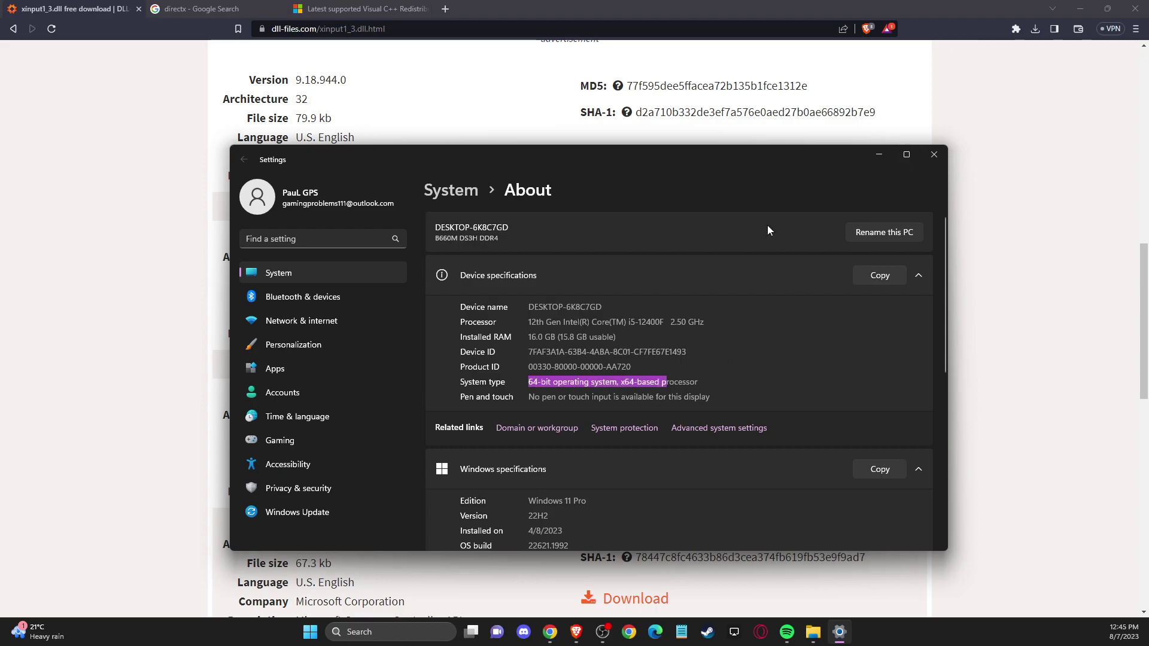
# Step: Download the 64-bit 9.18.944.0 xinput1_3 zip and save it to the Desktop
pyautogui.click(934, 154)
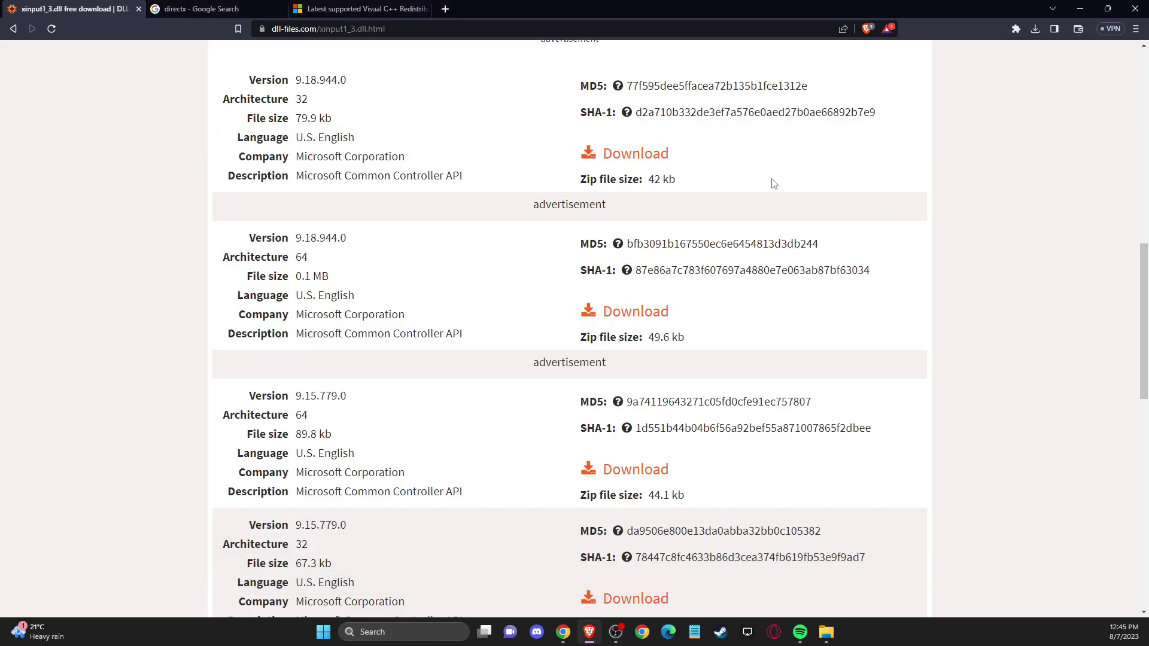
pyautogui.scroll(6, 328, 236)
pyautogui.scroll(-4, 326, 352)
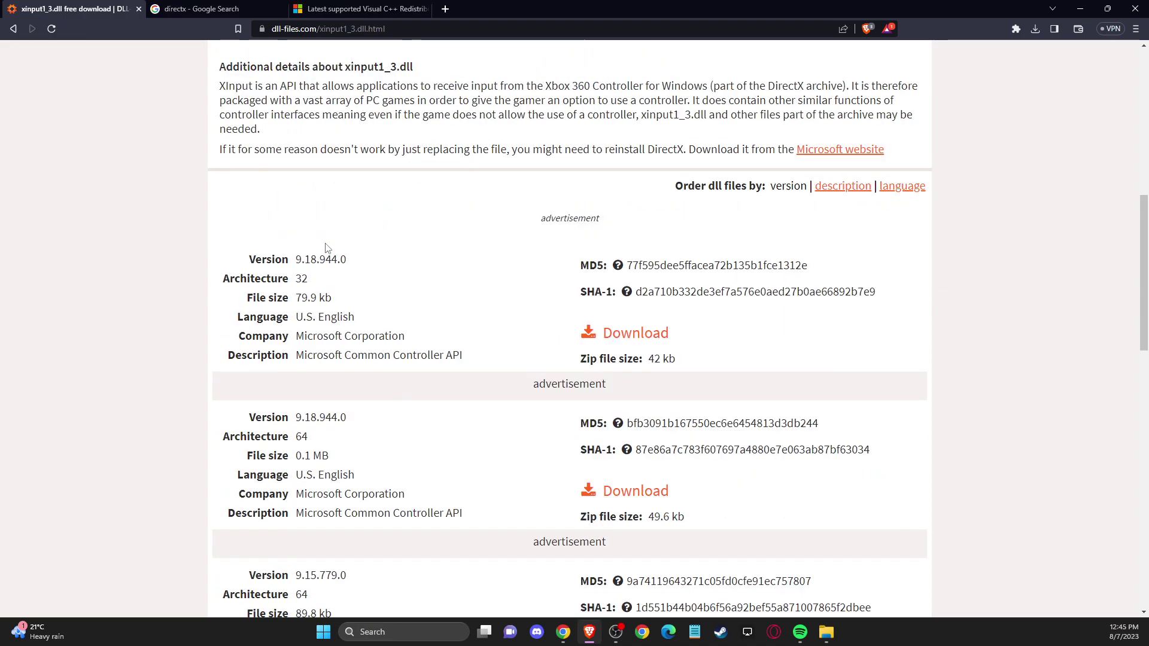
pyautogui.click(614, 432)
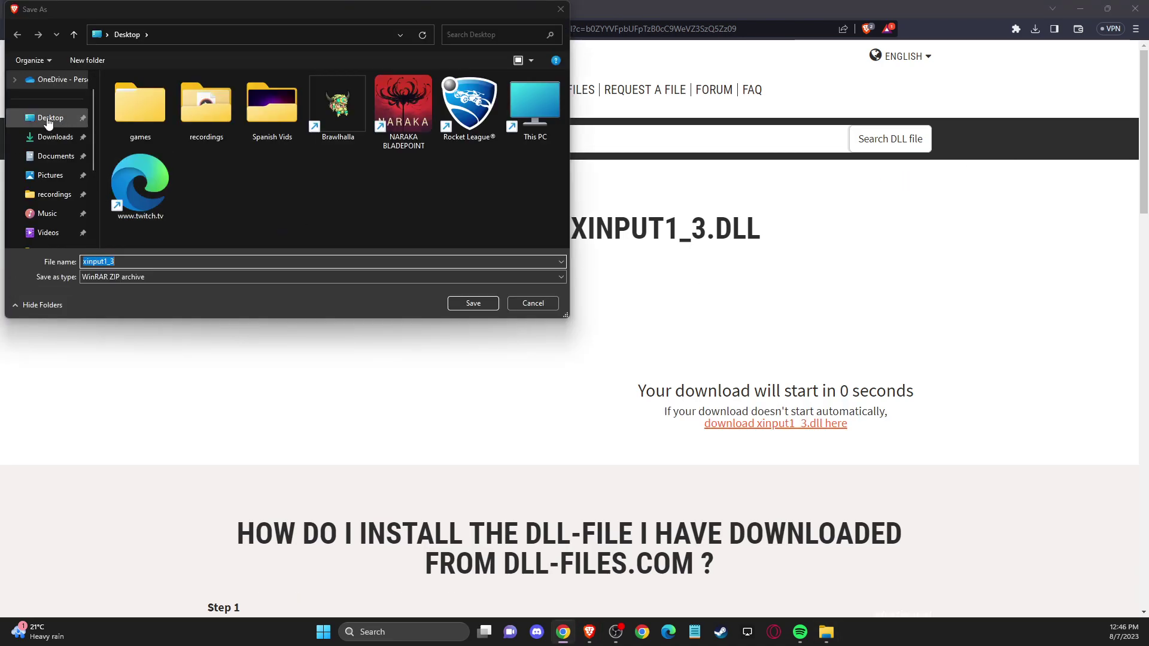
pyautogui.click(49, 120)
pyautogui.click(462, 302)
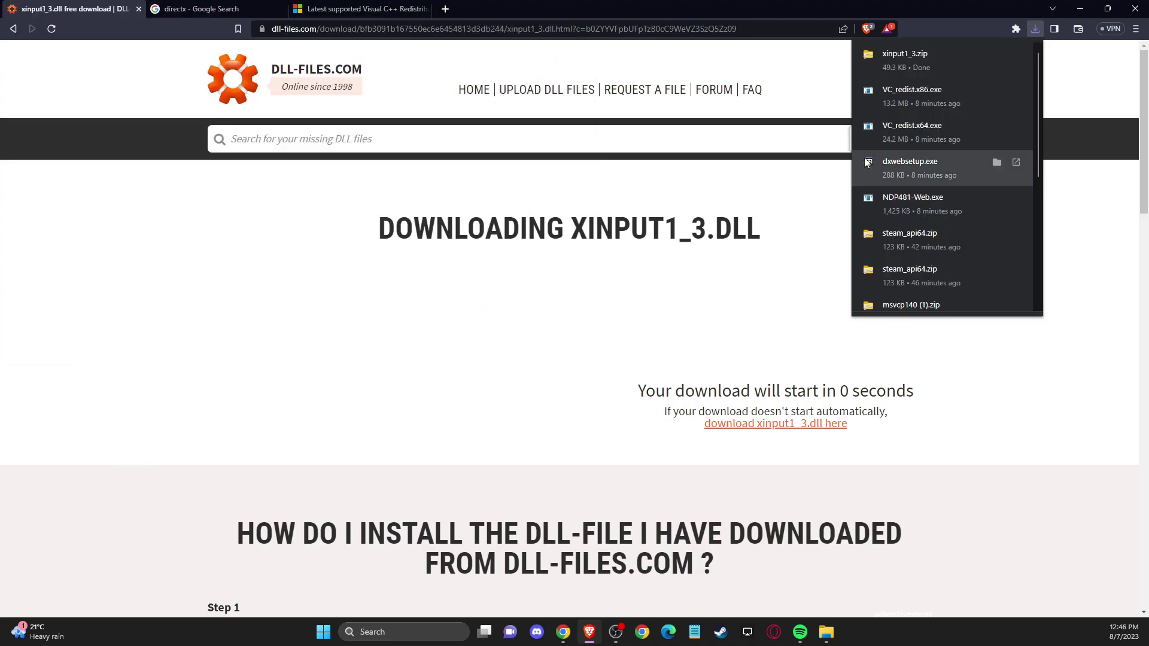
# Step: Extract the xinput1_3 zip into an xinput1_3 folder on the desktop
pyautogui.click(1080, 8)
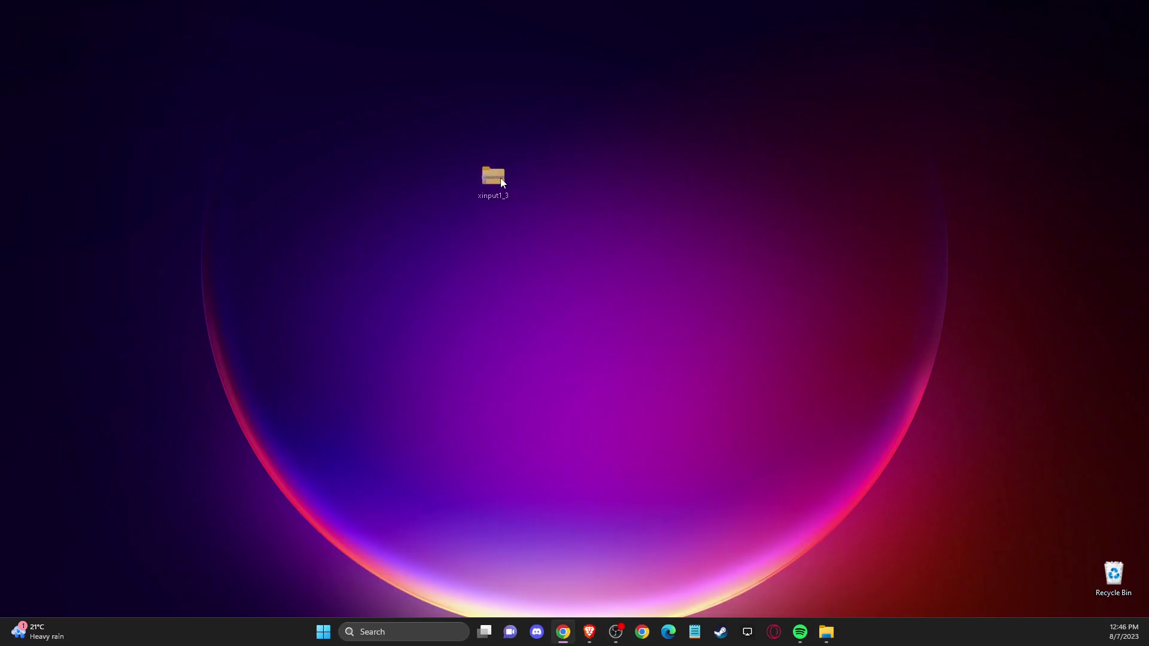
pyautogui.moveTo(501, 183); pyautogui.dragTo(486, 192)
pyautogui.rightClick(467, 185)
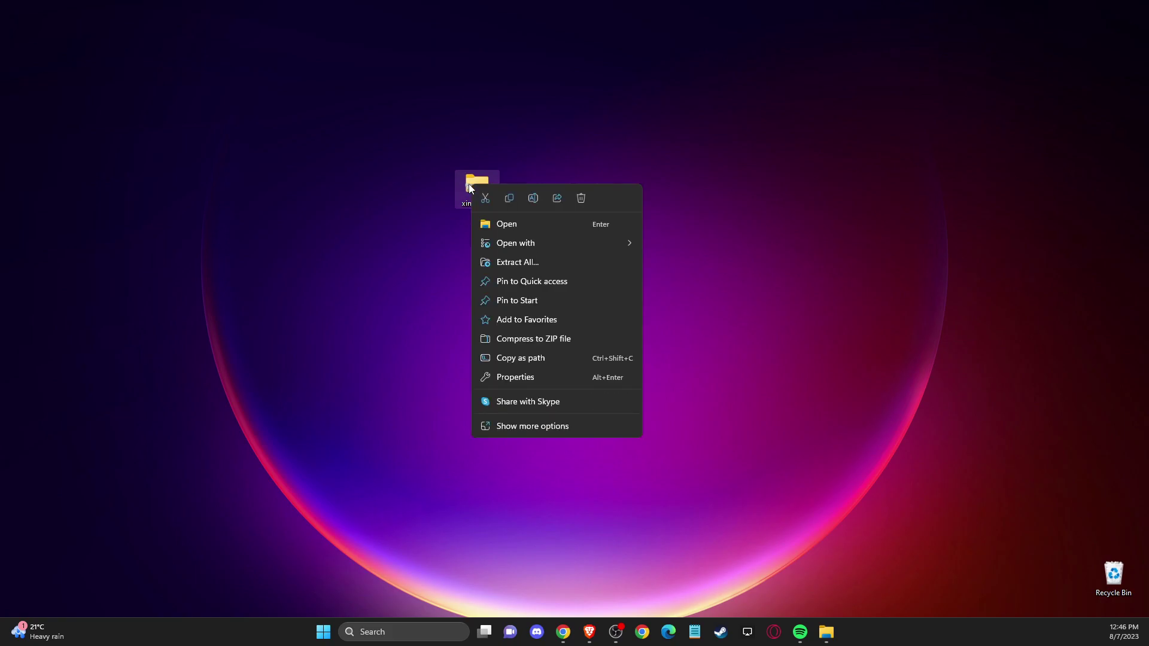
pyautogui.click(508, 263)
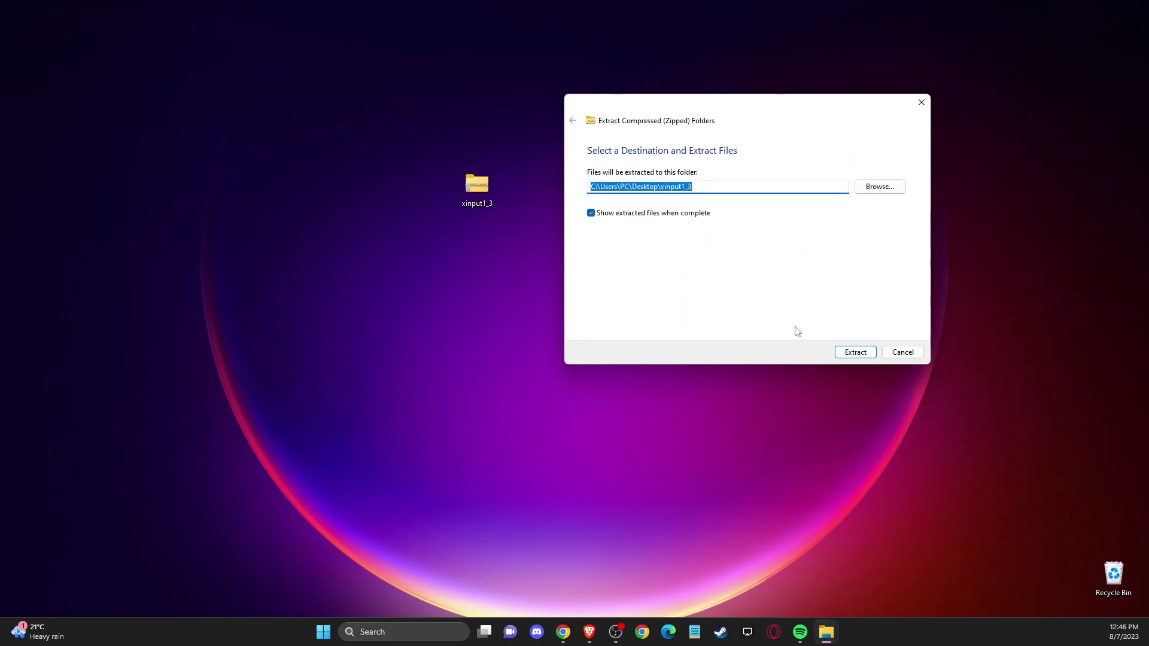
pyautogui.click(849, 351)
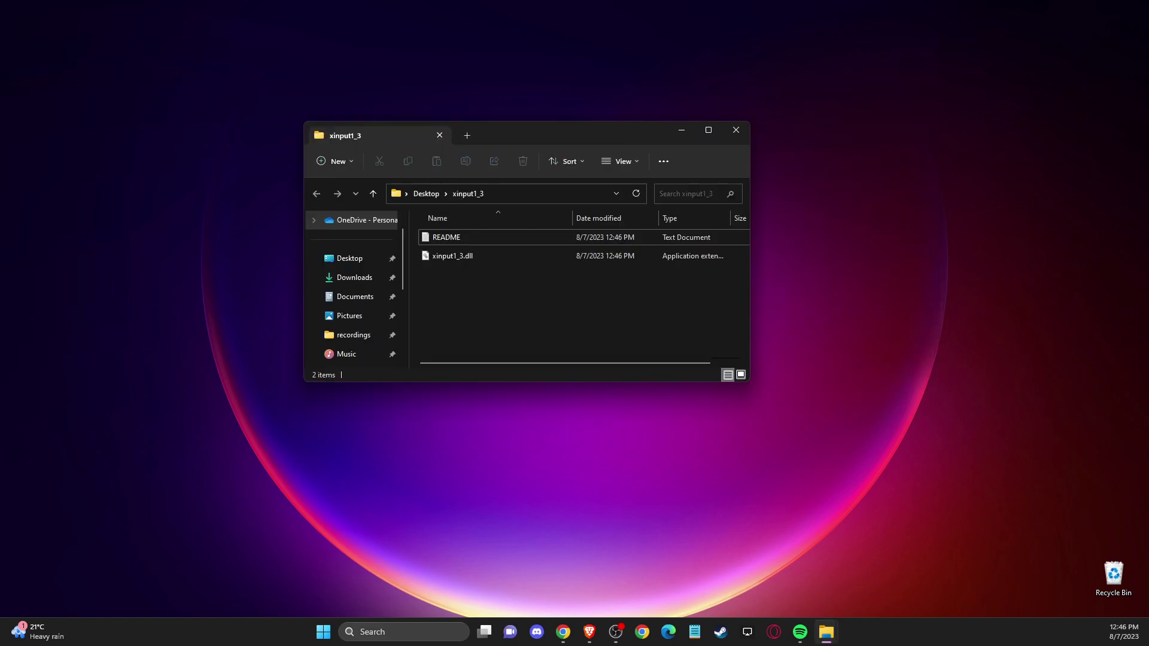
pyautogui.click(741, 131)
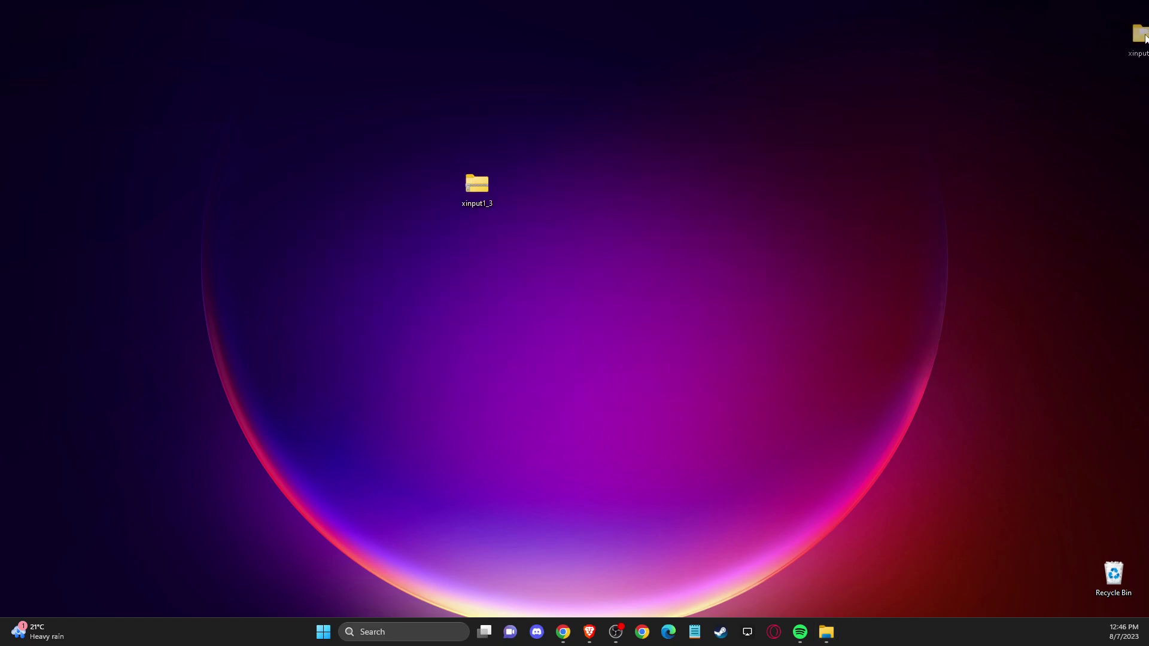
pyautogui.moveTo(1138, 33); pyautogui.dragTo(525, 189)
# Step: Duplicate xinput1_3.dll inside the extracted folder as 'xinput1_3 - Copy.dll'
pyautogui.doubleClick(523, 184)
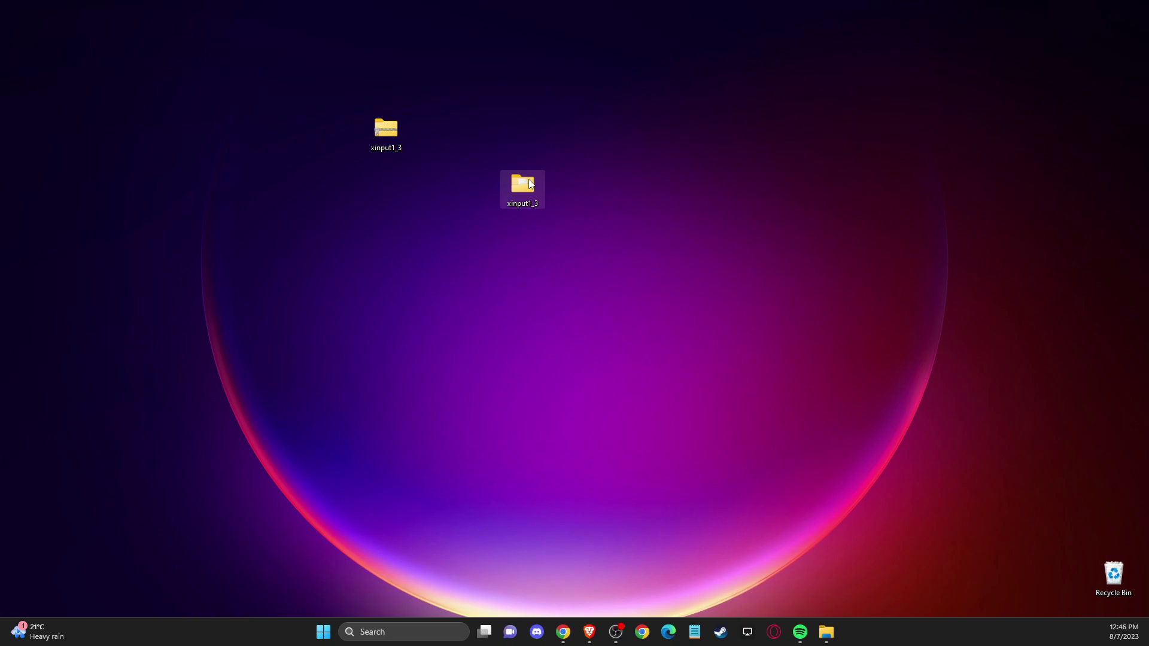
pyautogui.rightClick(436, 256)
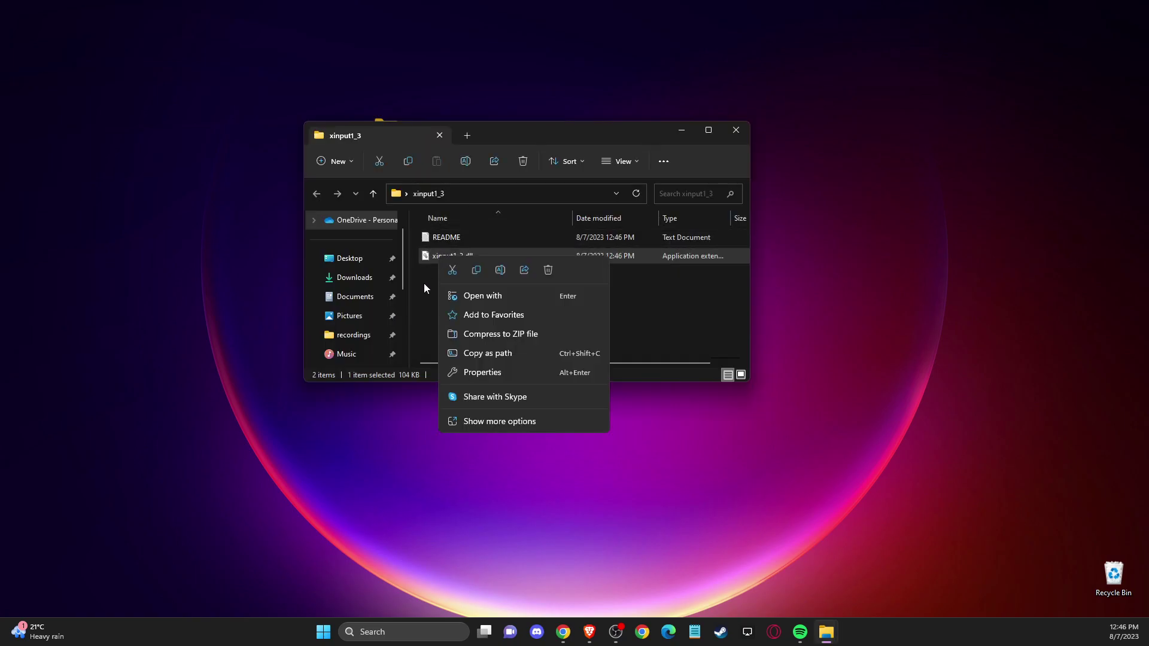
pyautogui.click(431, 282)
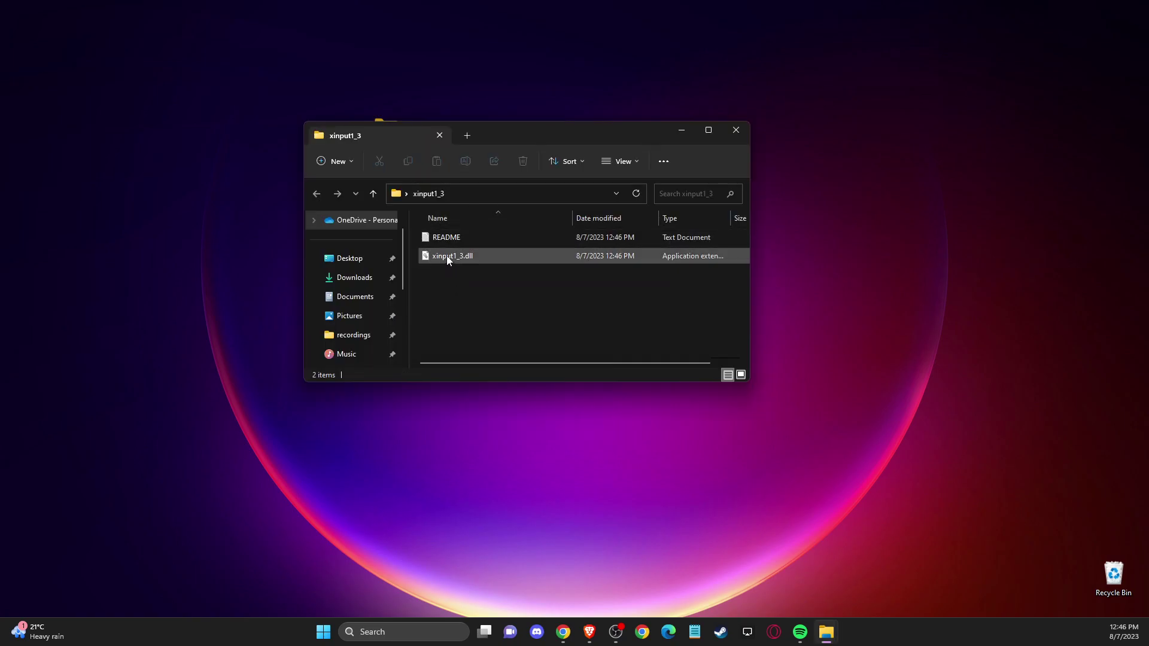
pyautogui.click(448, 257)
pyautogui.hotkey('ctrl', 'c')
pyautogui.hotkey('ctrl', 'v')
pyautogui.click(459, 293)
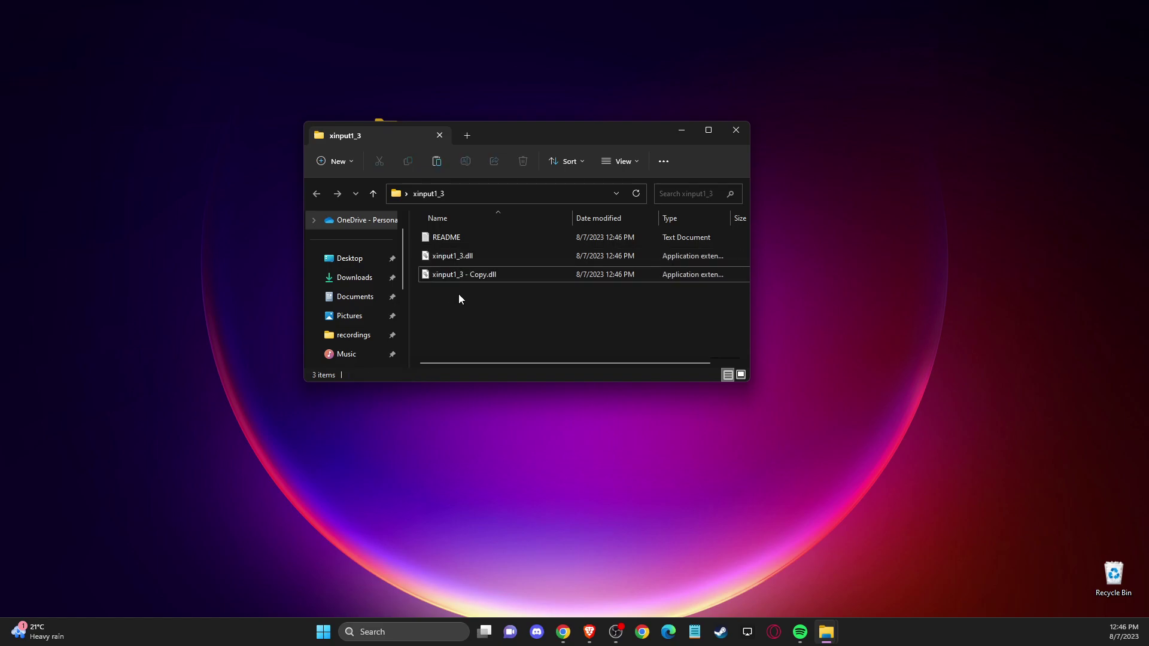
pyautogui.moveTo(514, 136); pyautogui.dragTo(312, 101)
# Step: Open C:\Windows\System32 in a second File Explorer window on the right
pyautogui.click(377, 632)
pyautogui.click(1022, 415)
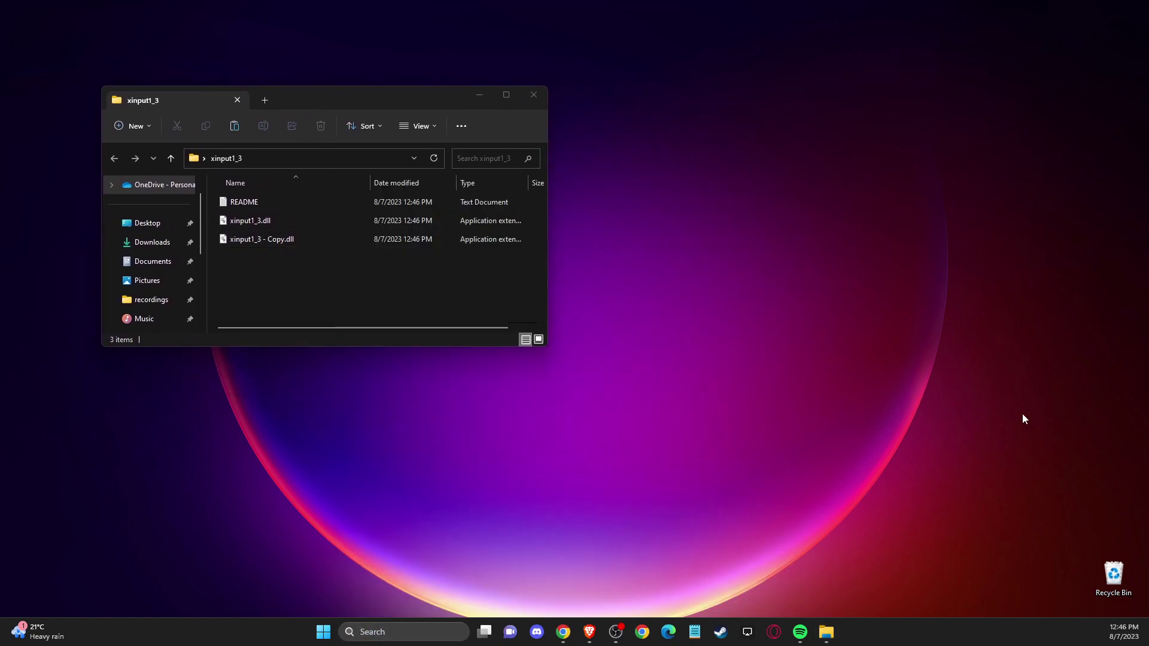
pyautogui.press('super+e')
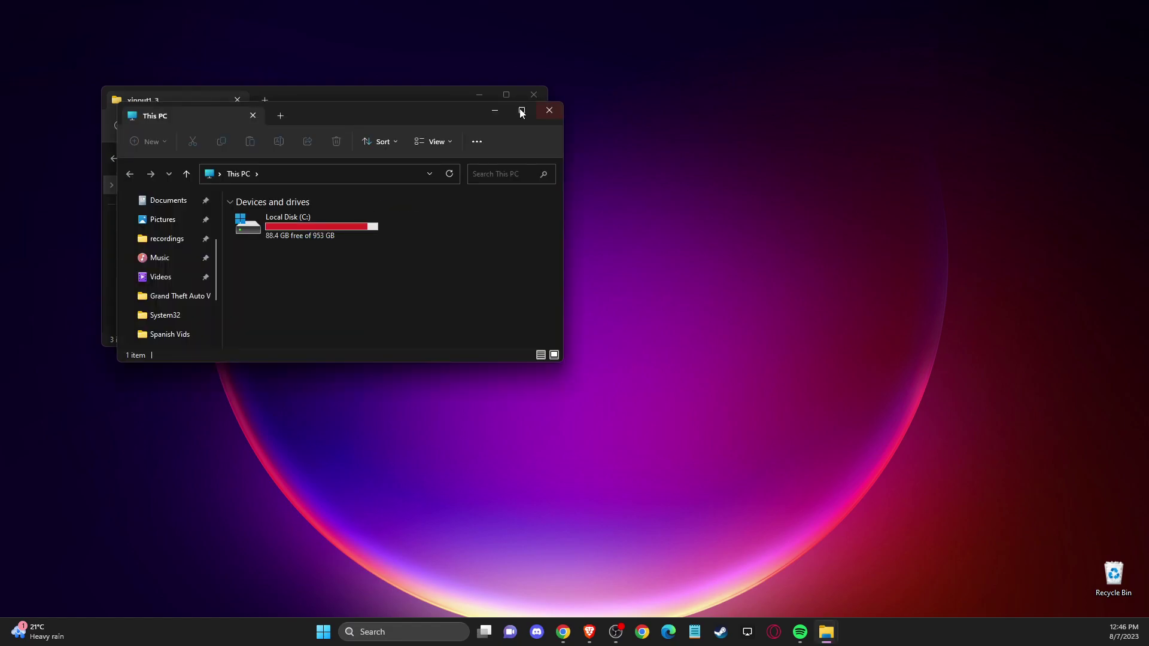
pyautogui.moveTo(396, 113); pyautogui.dragTo(872, 112)
pyautogui.doubleClick(745, 216)
pyautogui.scroll(-3, 747, 245)
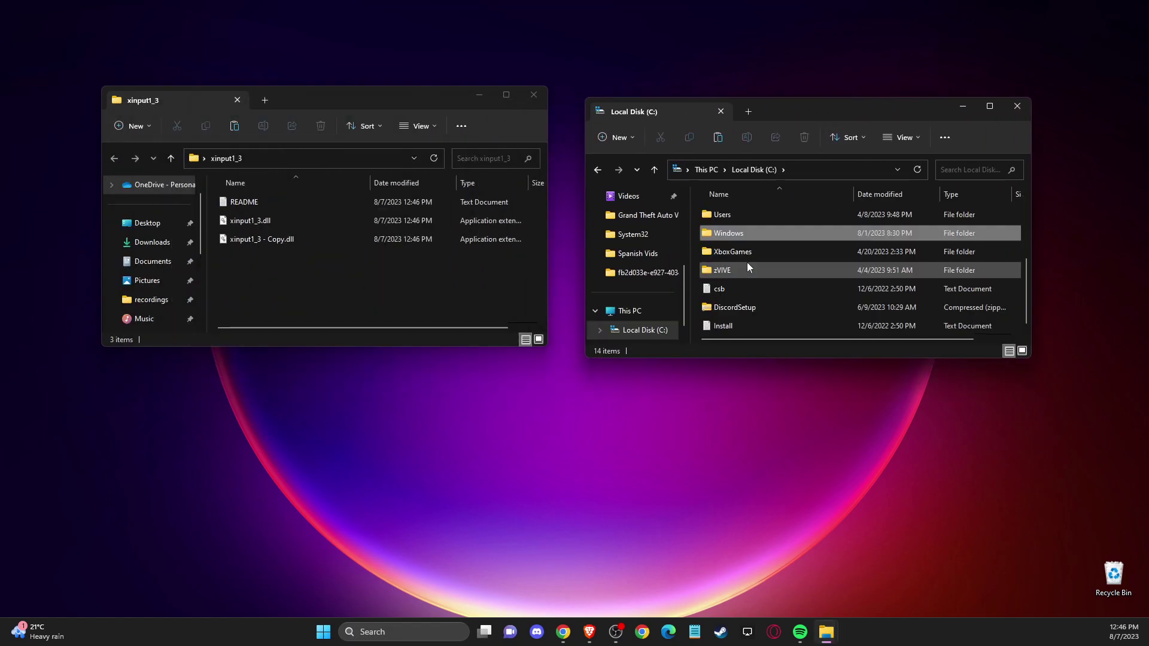
pyautogui.doubleClick(710, 267)
pyautogui.scroll(-15, 759, 253)
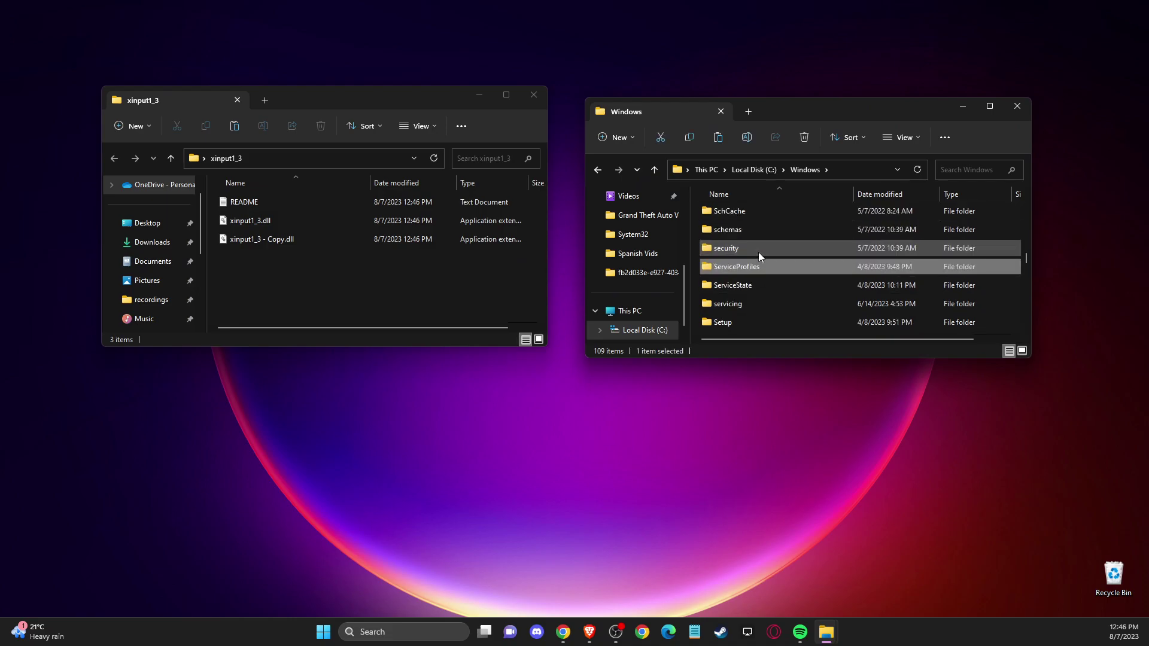
pyautogui.click(759, 253)
pyautogui.press('Down')
pyautogui.press('Down')
pyautogui.press('Down')
pyautogui.press('Down')
pyautogui.press('Down')
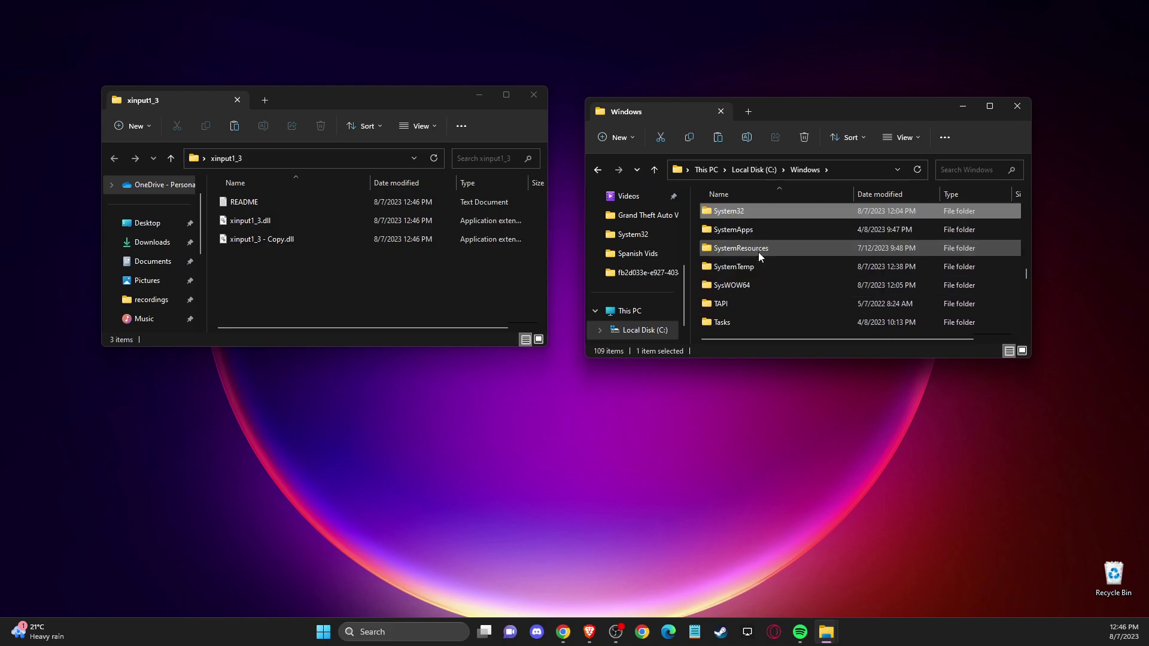
pyautogui.doubleClick(727, 214)
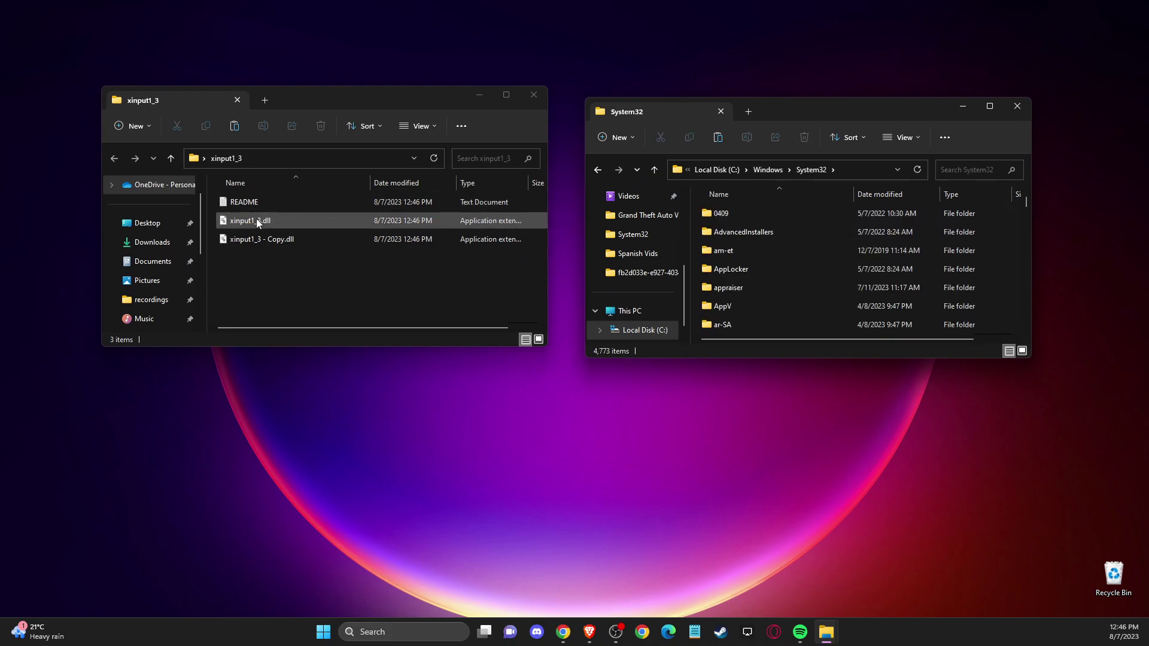
# Step: Move xinput1_3.dll into System32, replacing the existing file with administrator permission
pyautogui.moveTo(244, 225); pyautogui.dragTo(1021, 255)
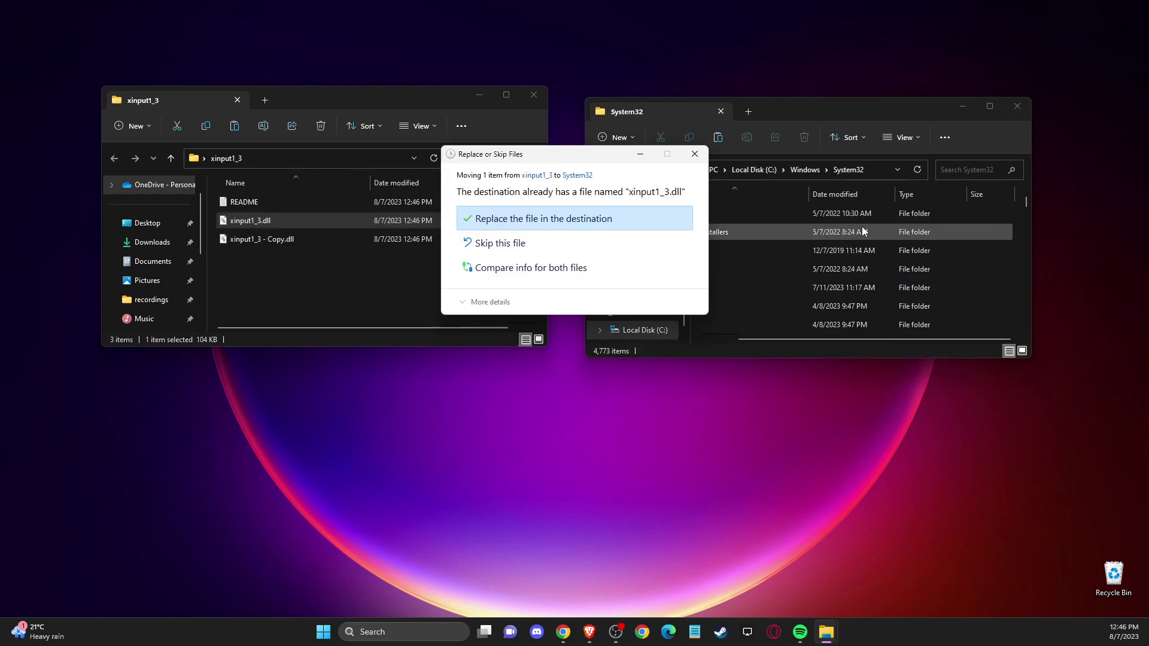
pyautogui.click(503, 223)
pyautogui.click(542, 234)
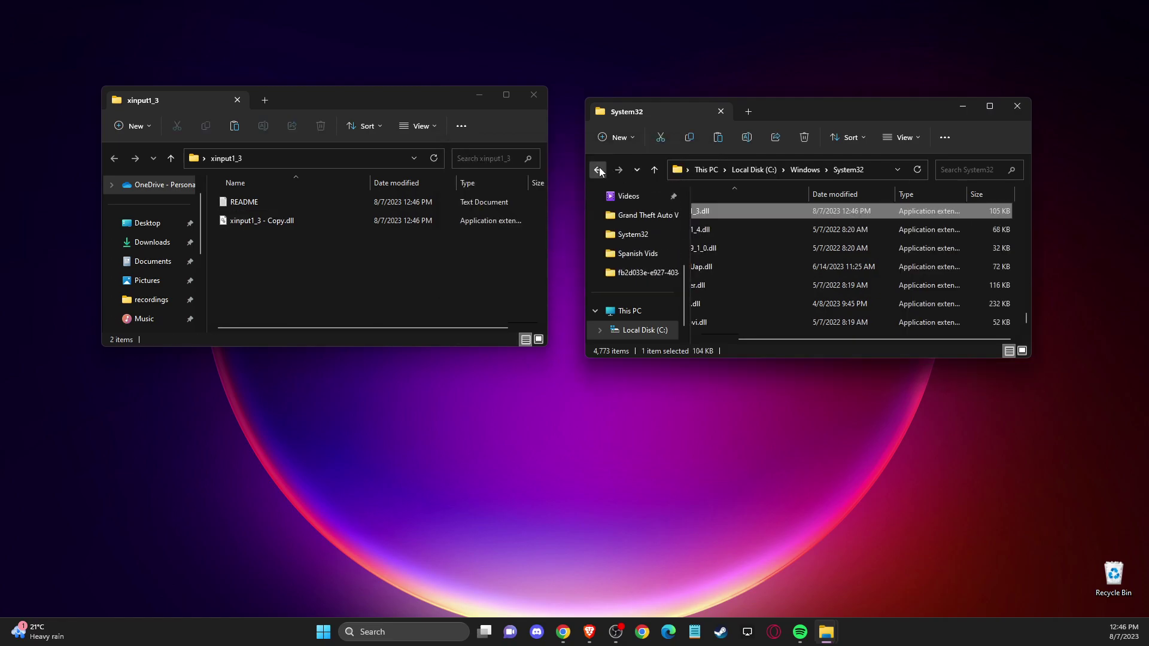
# Step: Go back to the Windows folder and rename 'xinput1_3 - Copy.dll' to xinput1_3.dll
pyautogui.click(598, 170)
pyautogui.rightClick(299, 221)
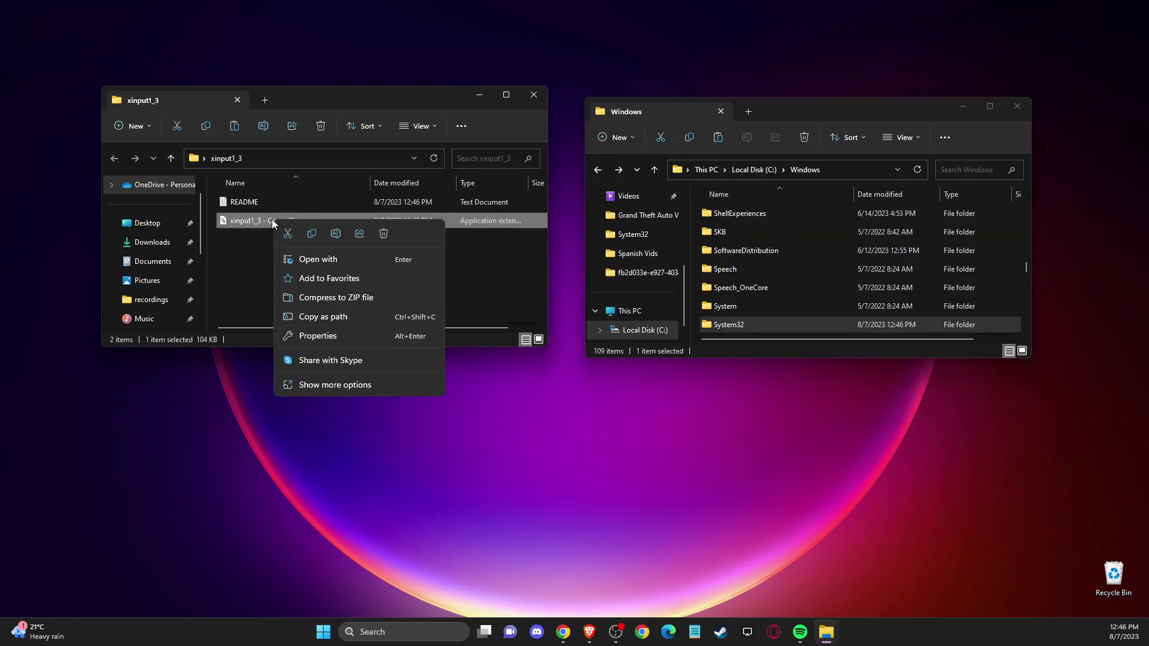
pyautogui.click(327, 234)
pyautogui.click(284, 222)
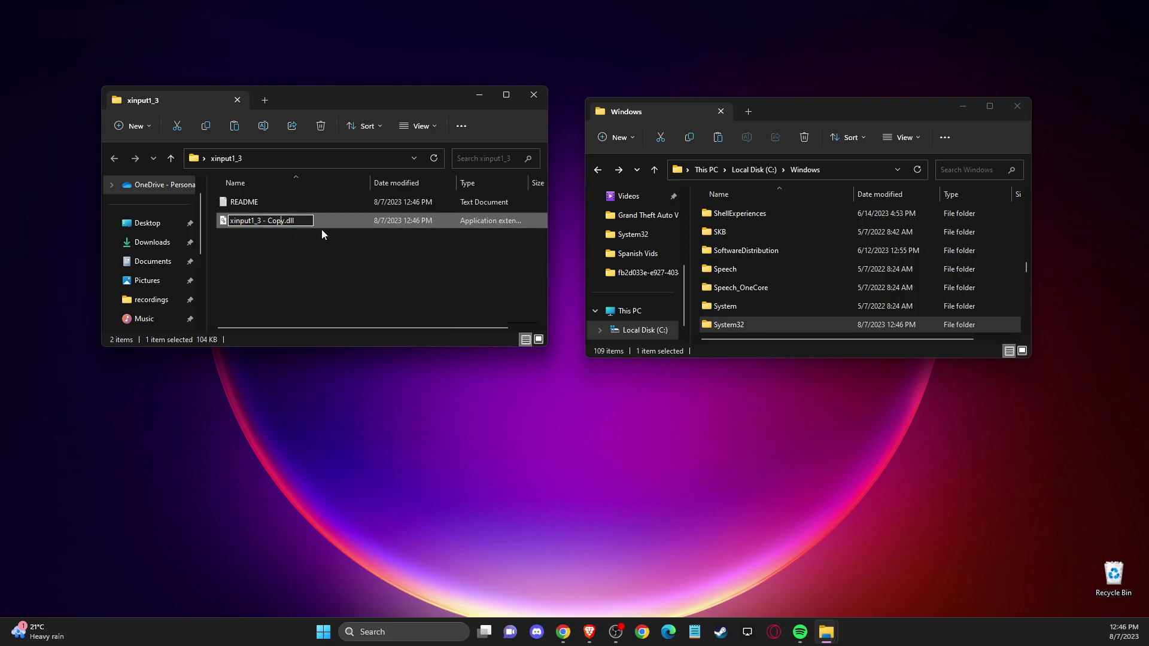
pyautogui.press('BackSpace')
pyautogui.press('BackSpace')
pyautogui.press('BackSpace')
pyautogui.press('BackSpace')
pyautogui.press('BackSpace')
pyautogui.press('BackSpace')
pyautogui.press('BackSpace')
pyautogui.press('Return')
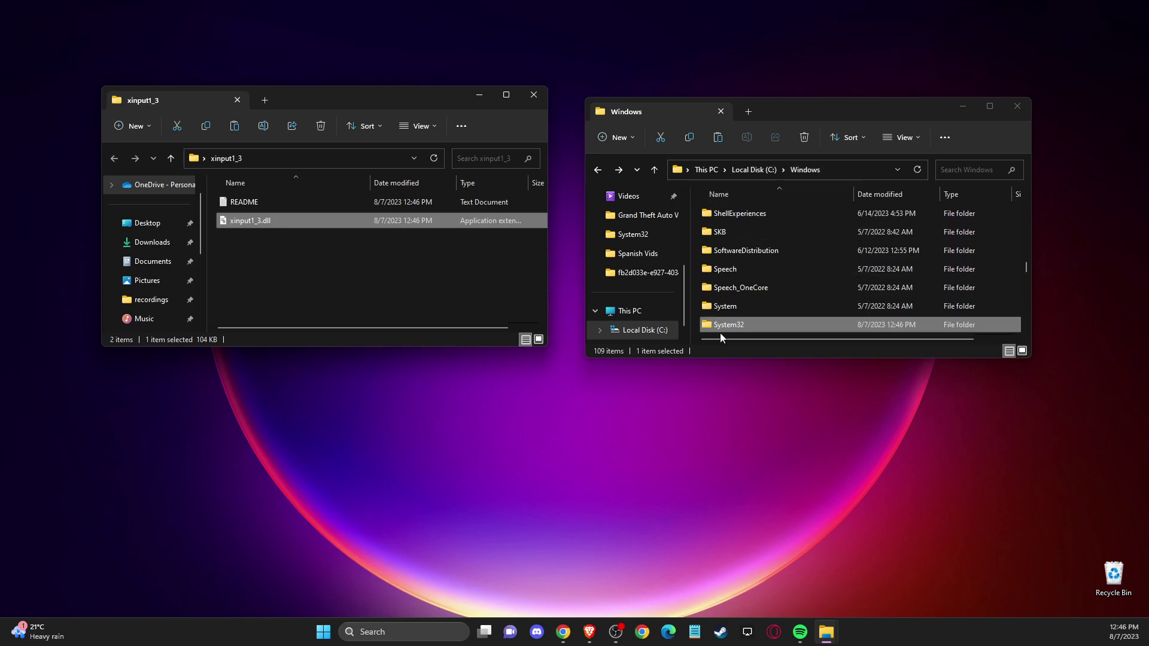
# Step: Move xinput1_3.dll into C:\Windows\SysWOW64, replacing the existing file with administrator permission
pyautogui.scroll(-2, 735, 317)
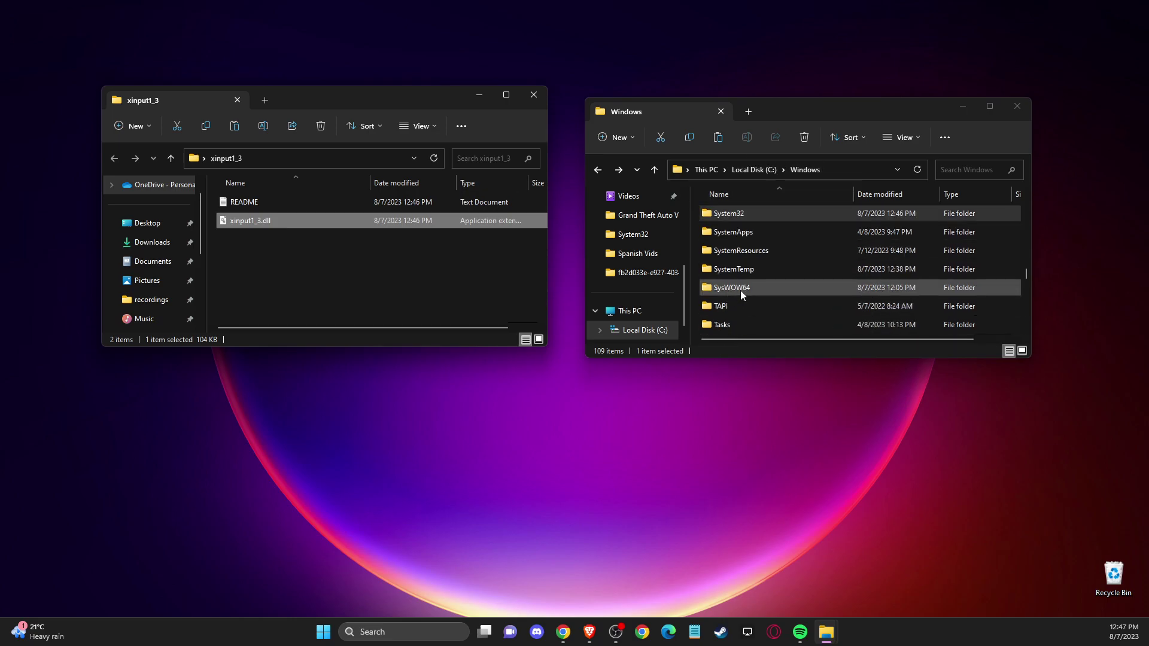
pyautogui.doubleClick(733, 290)
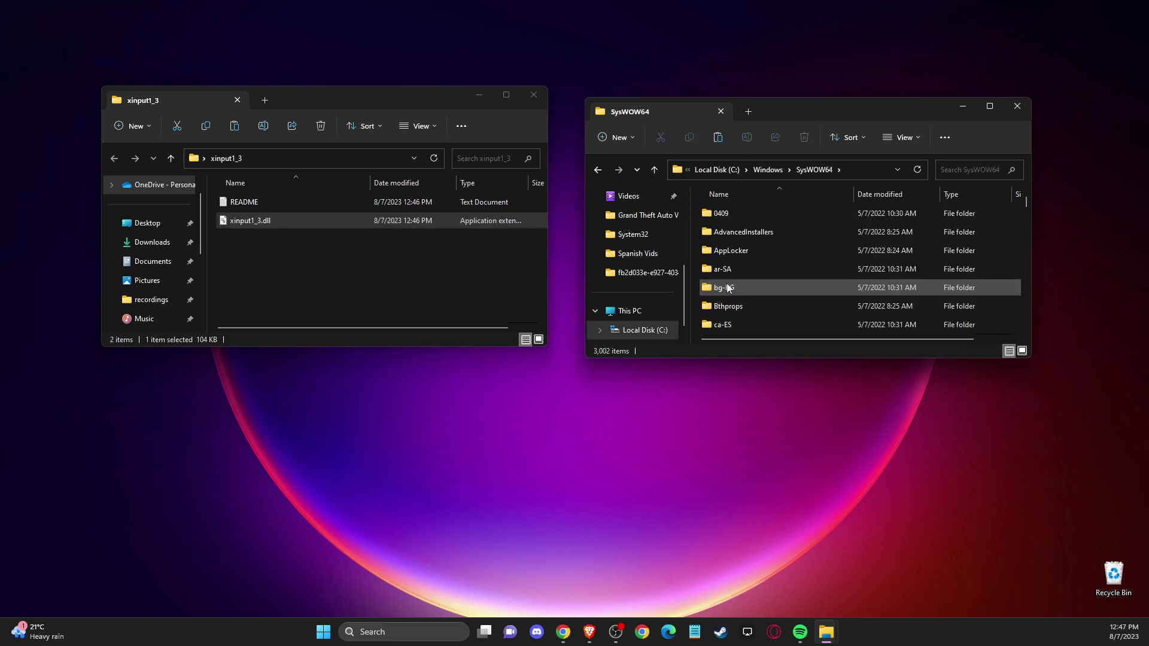
pyautogui.moveTo(251, 221); pyautogui.dragTo(857, 226)
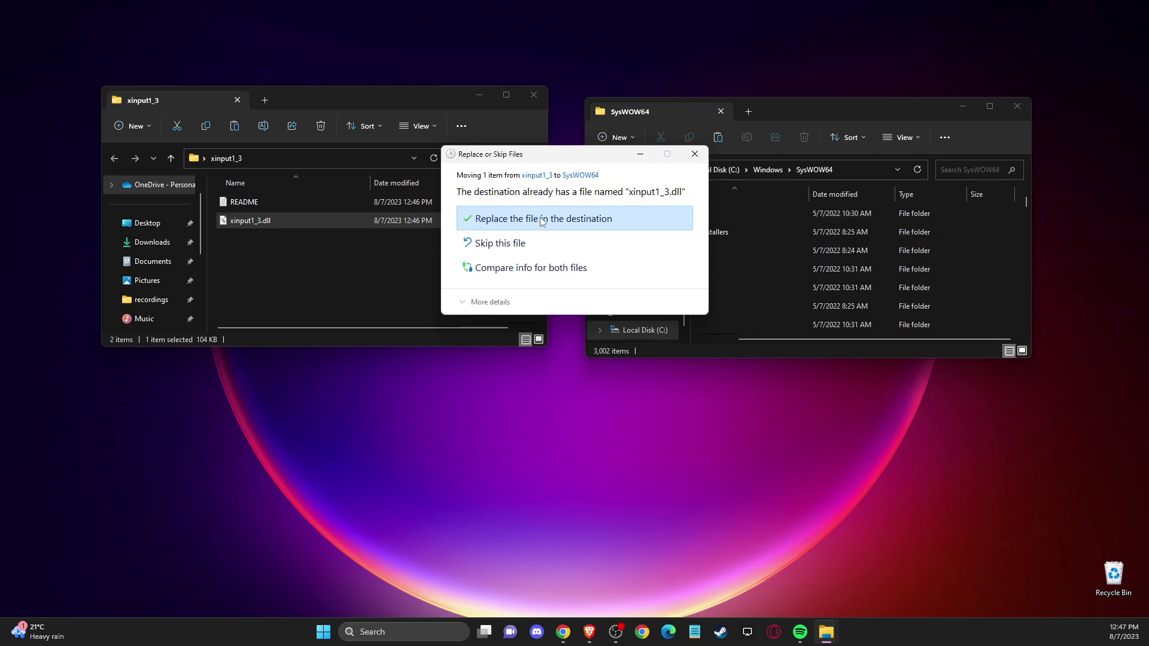
pyautogui.click(509, 223)
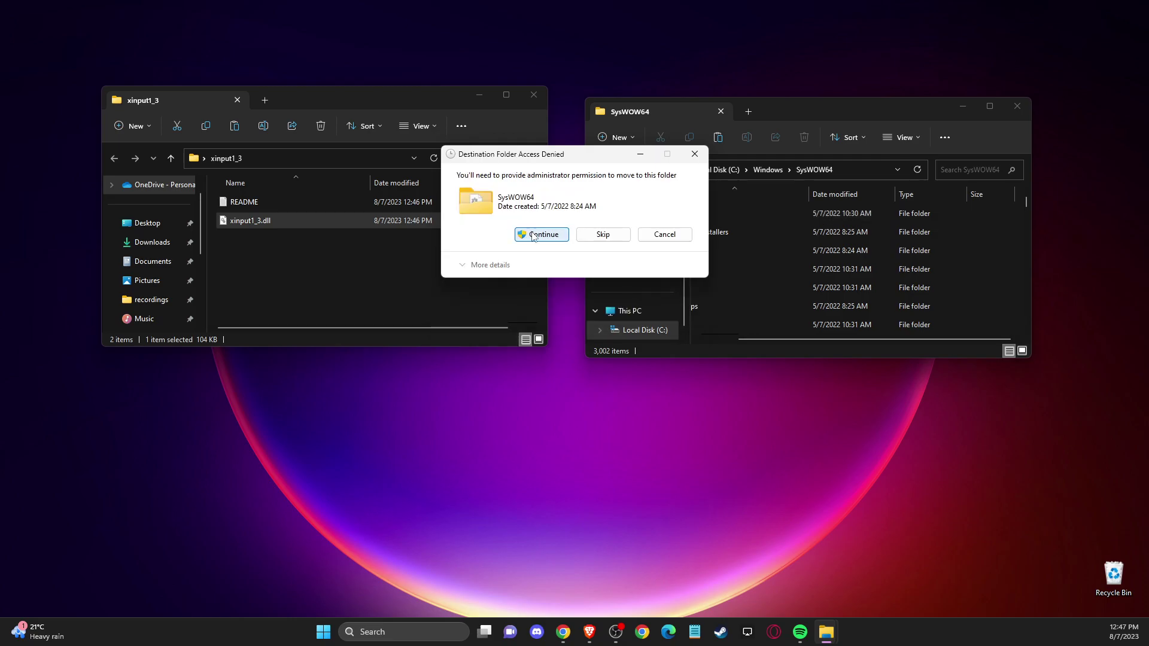
pyautogui.click(530, 233)
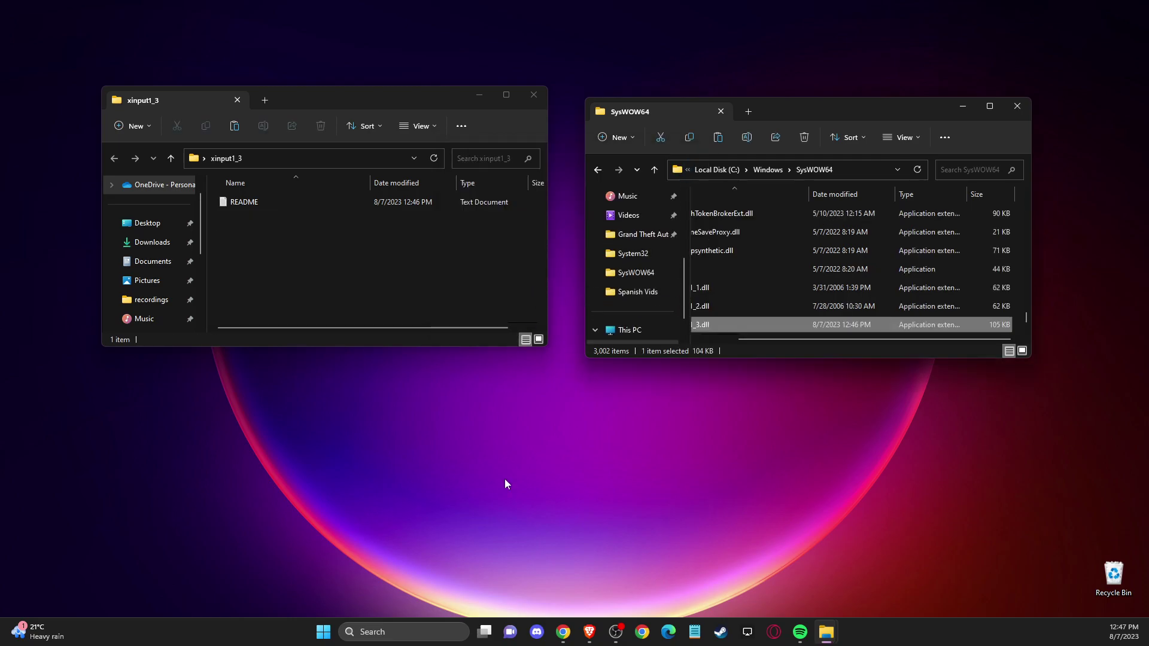
# Step: From the directx search results, open Microsoft's DirectX End-User Runtime page and start downloading
pyautogui.click(590, 632)
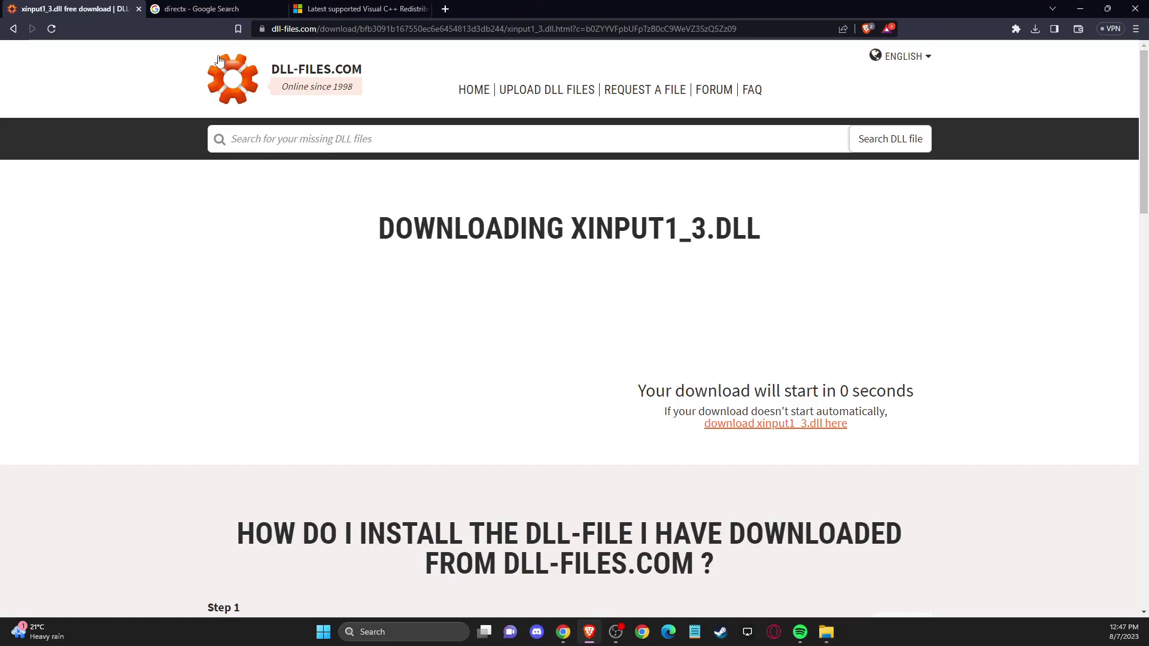
pyautogui.click(194, 9)
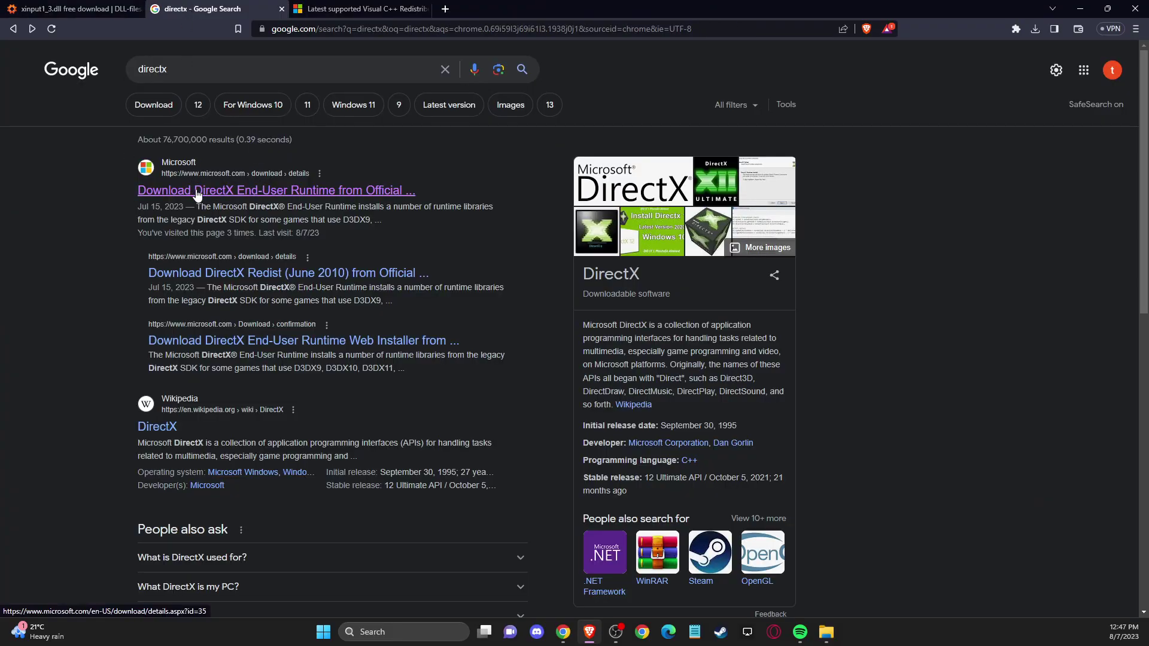
pyautogui.click(197, 192)
pyautogui.click(669, 405)
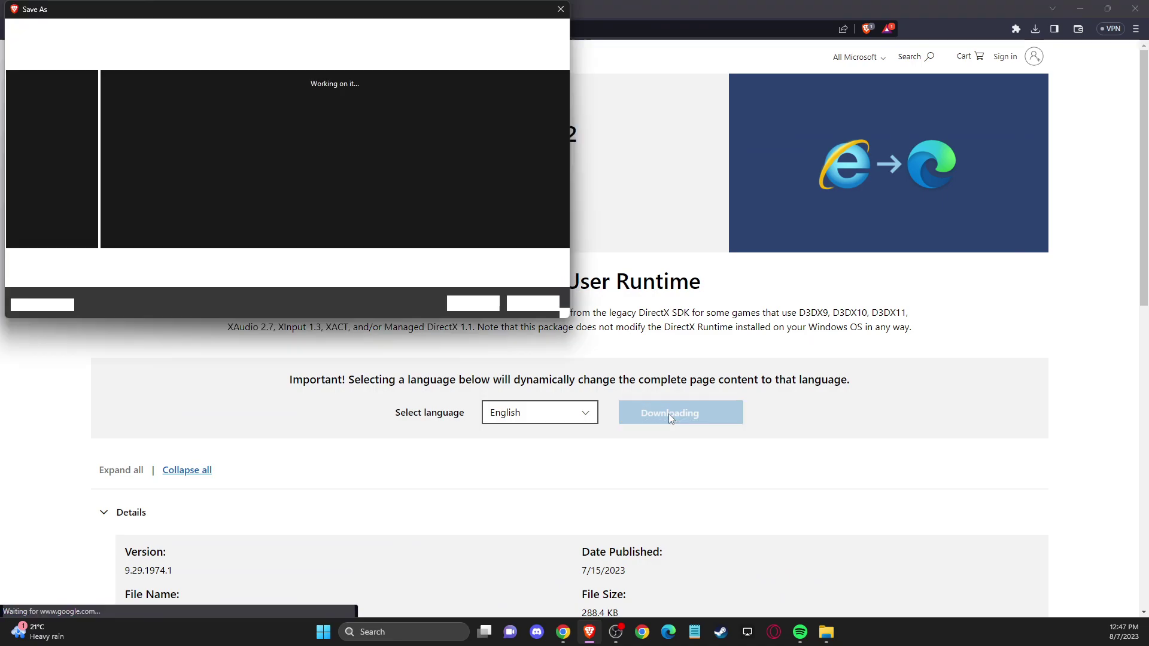
# Step: Save the installer, confirming the overwrite, and close the SysWOW64 window
pyautogui.click(144, 192)
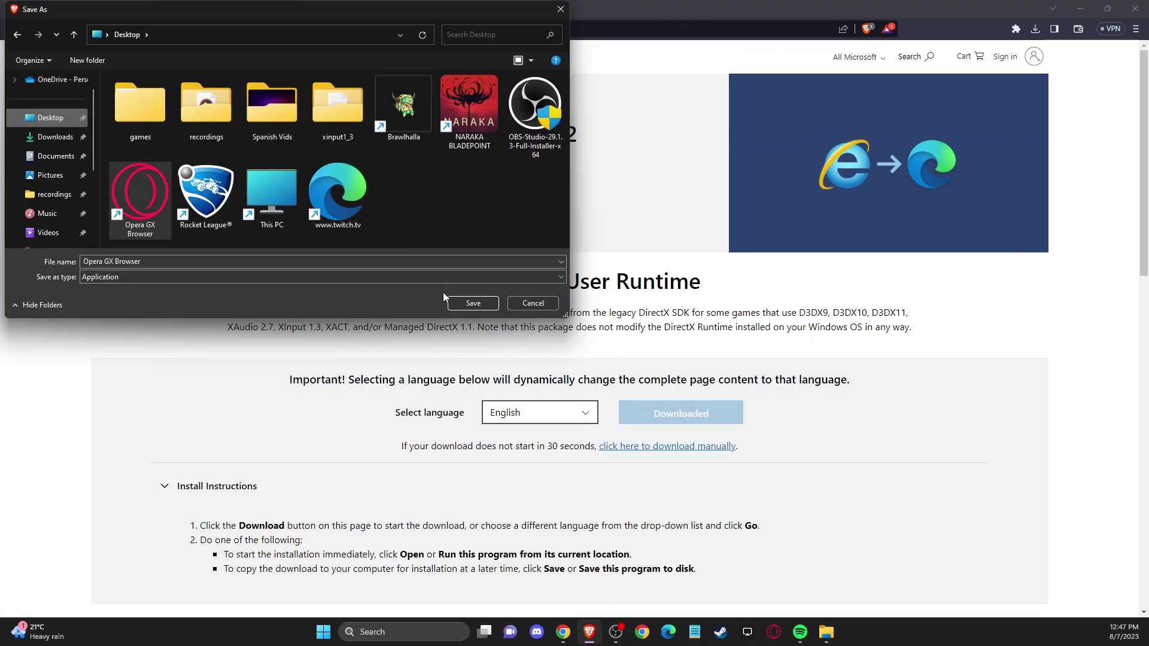
pyautogui.click(473, 304)
pyautogui.click(671, 321)
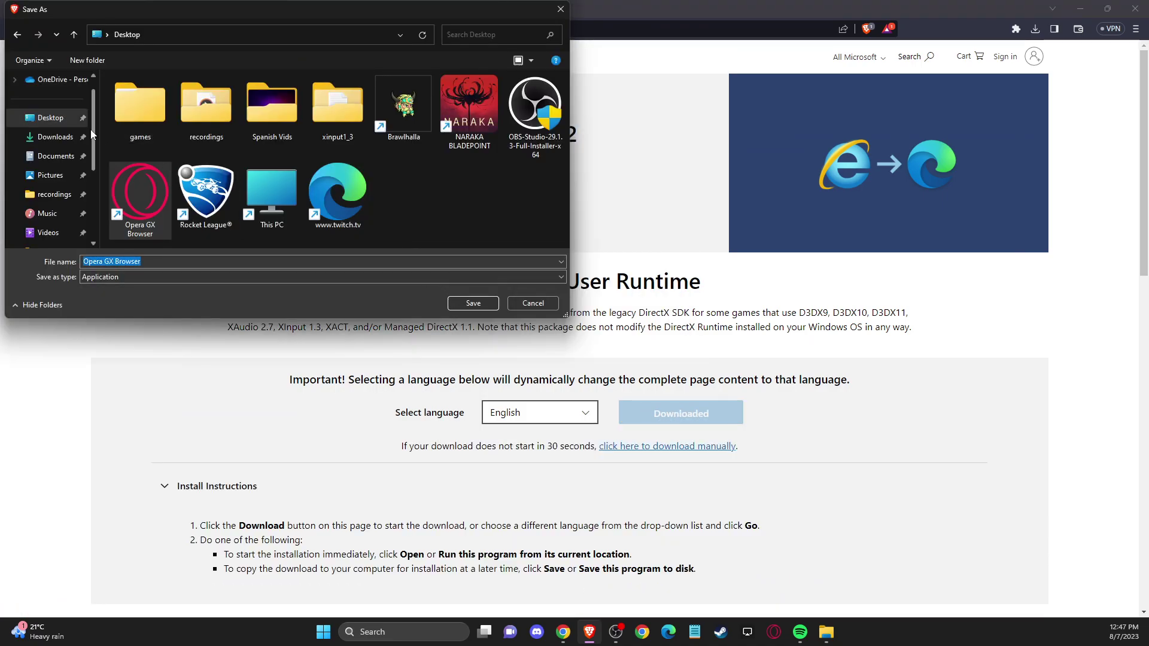
pyautogui.click(477, 302)
pyautogui.click(610, 318)
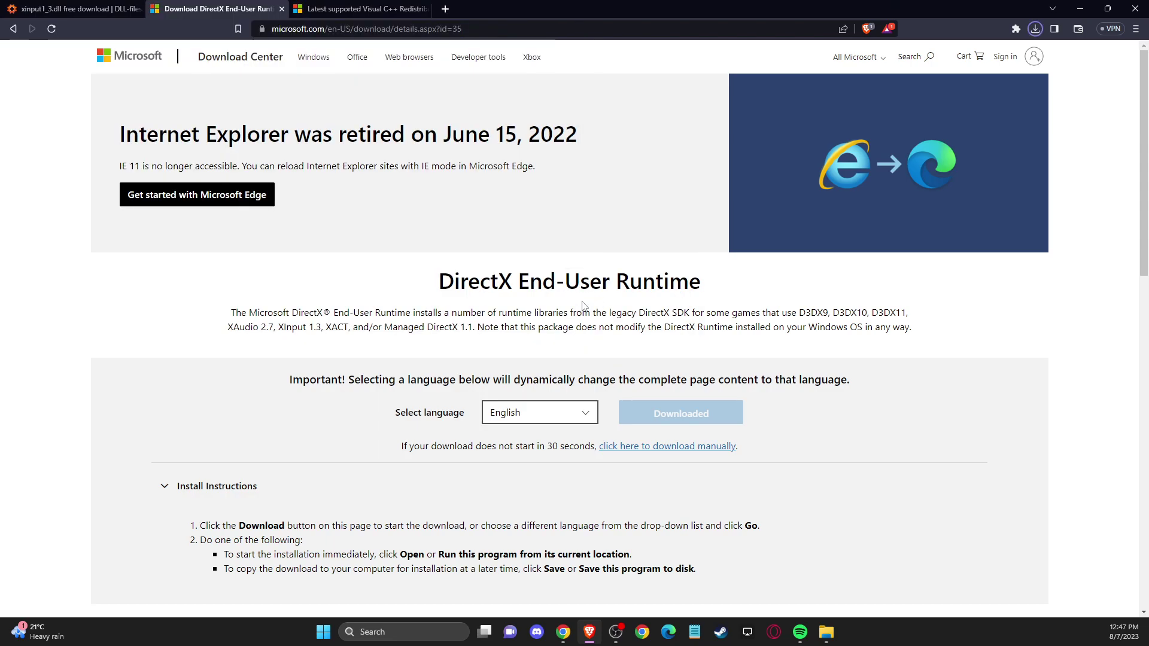
pyautogui.click(1083, 8)
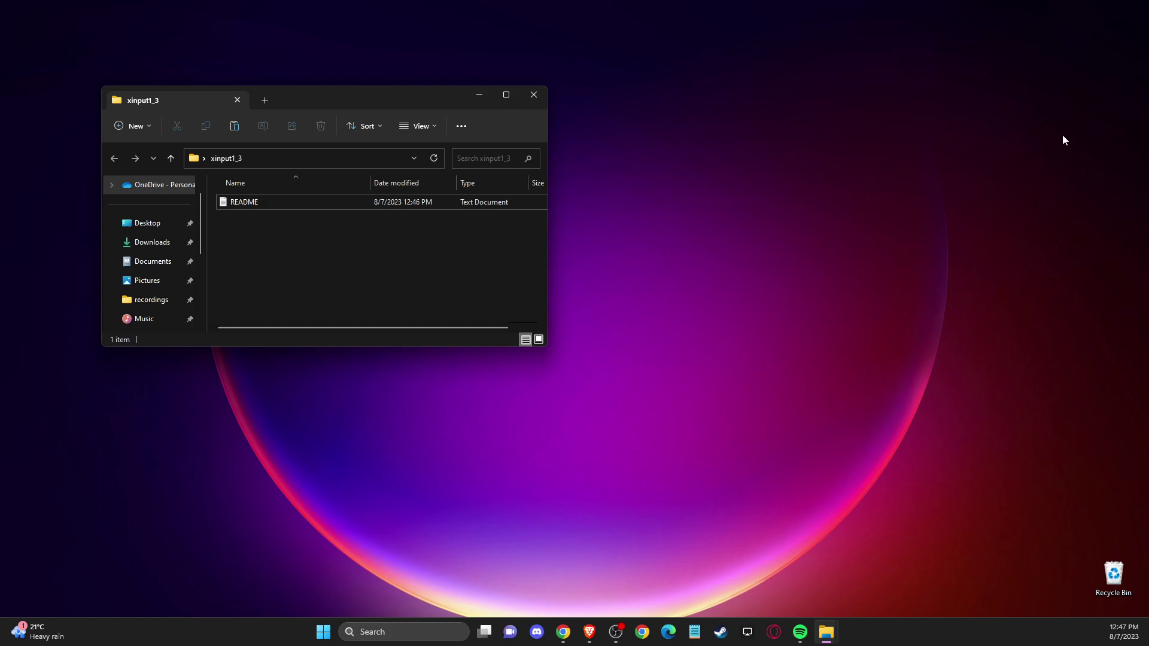
# Step: Close the xinput1_3 folder window
pyautogui.click(534, 95)
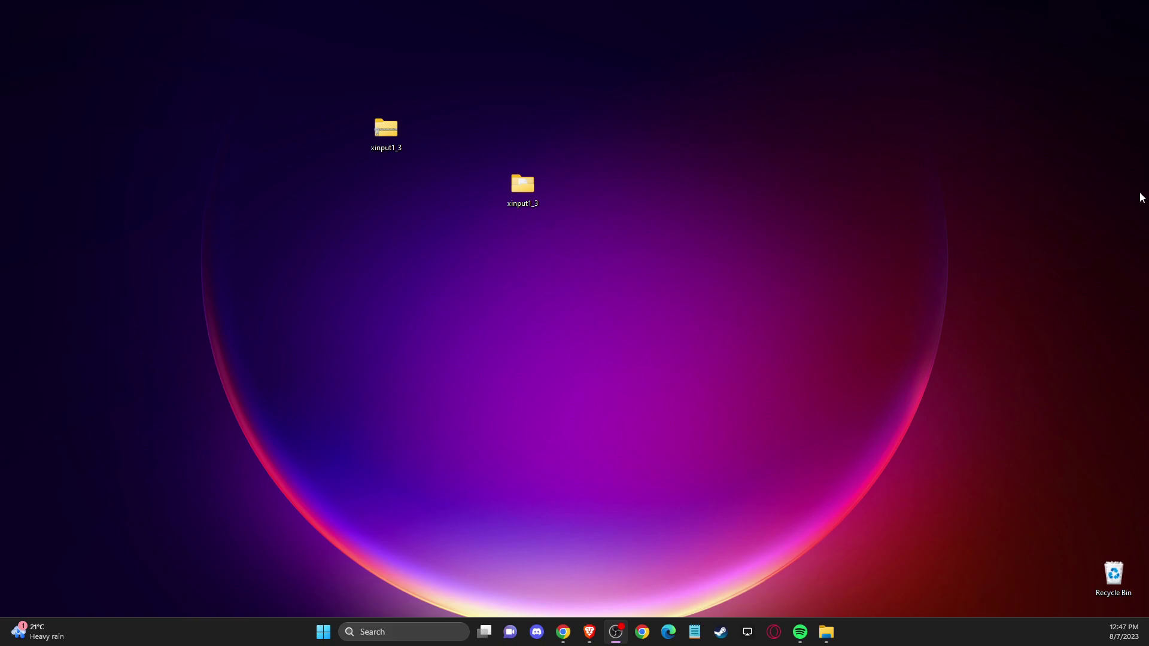
# Step: Return to Microsoft's DirectX End-User Runtime page and save dxwebsetup.exe to the Desktop
pyautogui.click(590, 633)
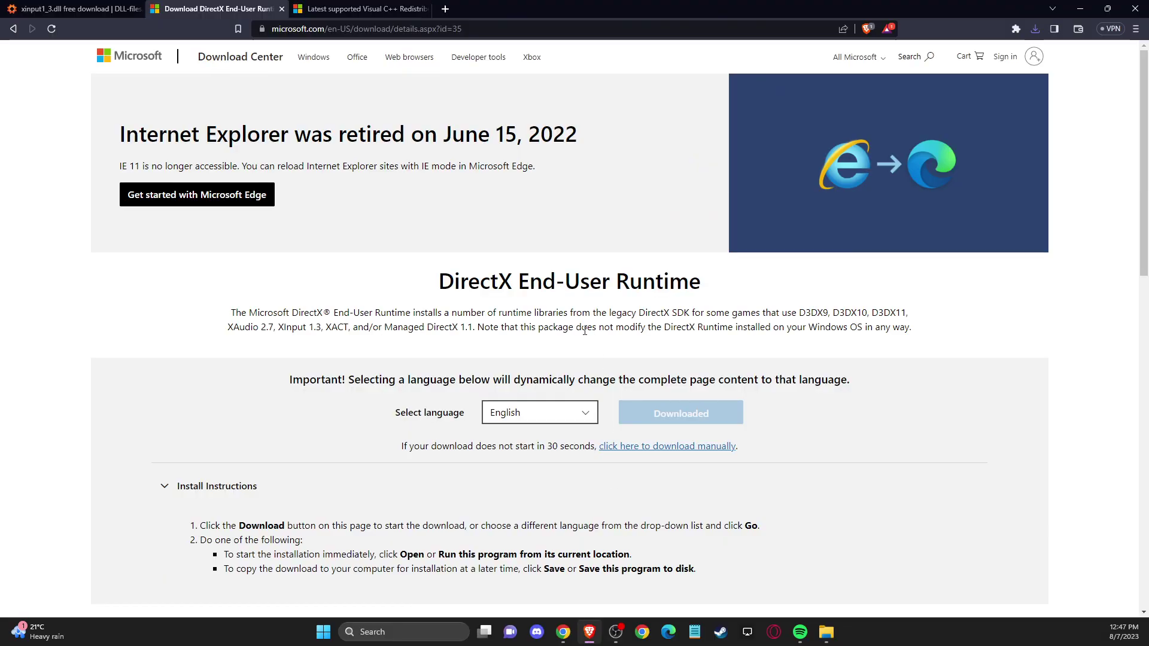
pyautogui.hotkey('alt', 'Left')
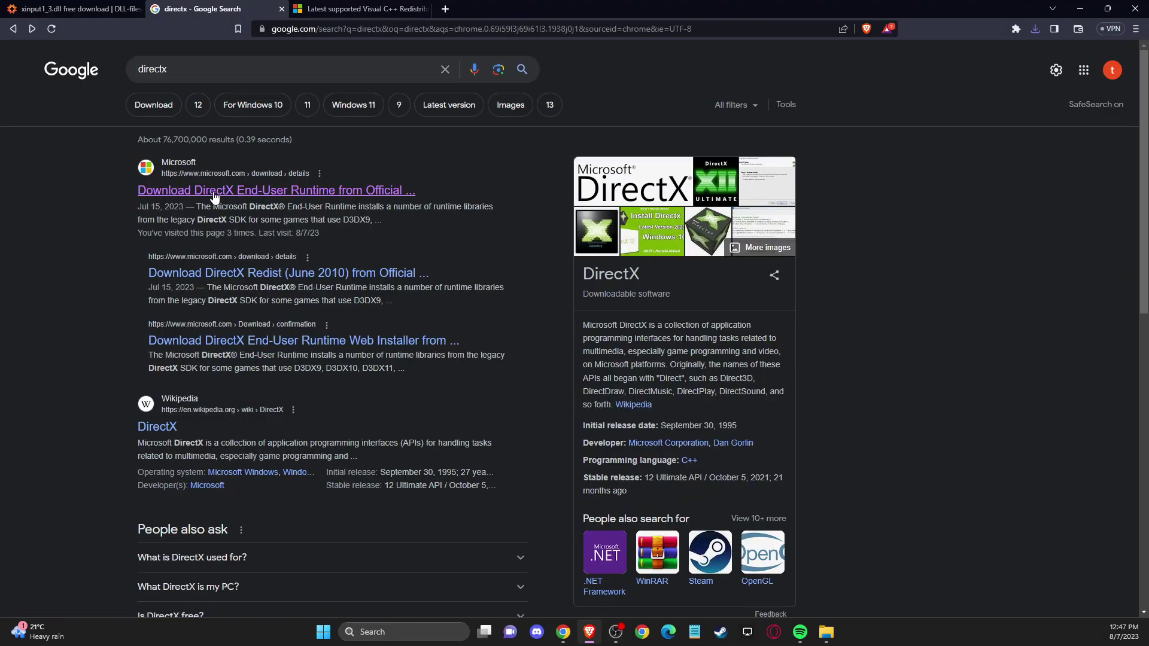
pyautogui.click(221, 197)
pyautogui.click(681, 413)
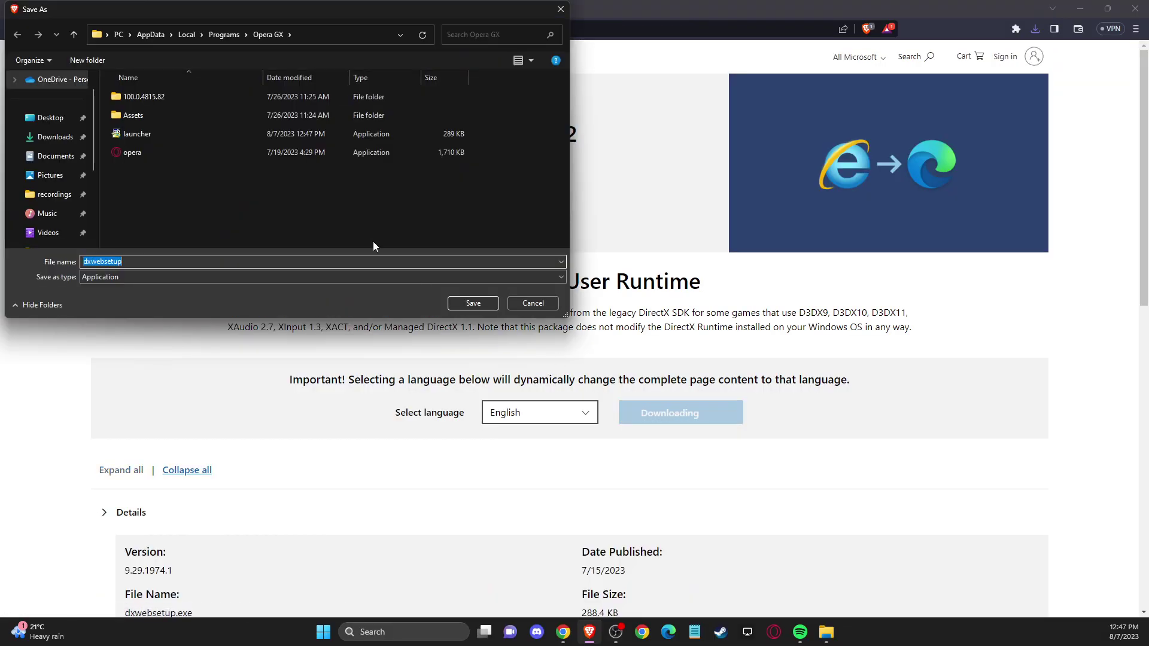
pyautogui.click(45, 118)
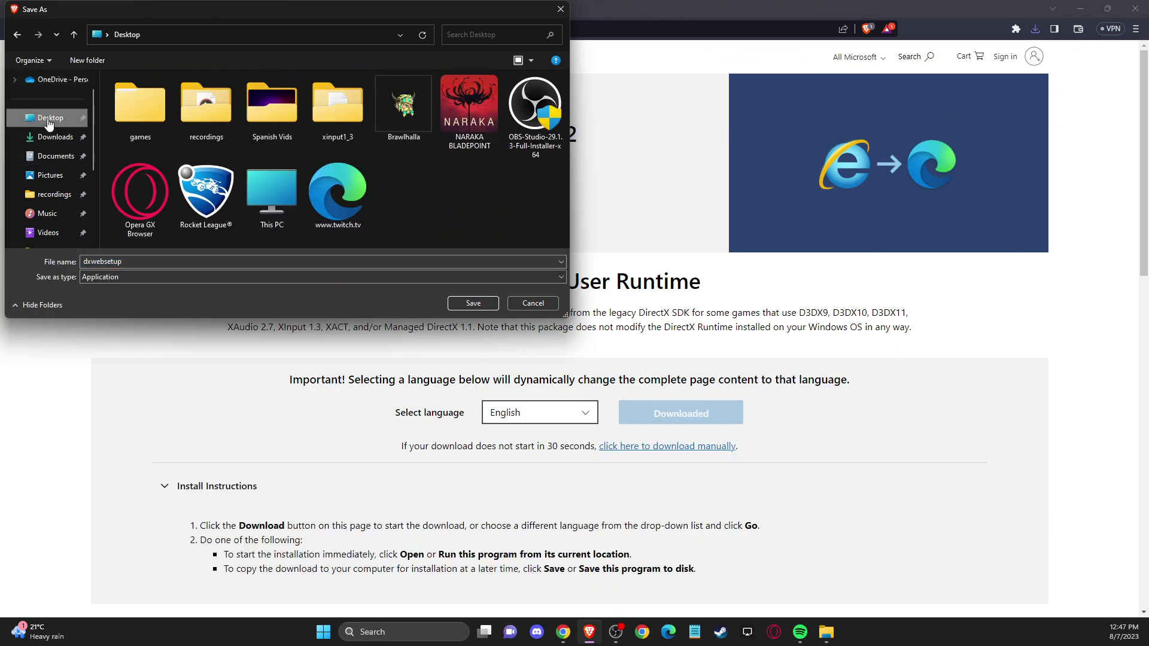
pyautogui.click(473, 303)
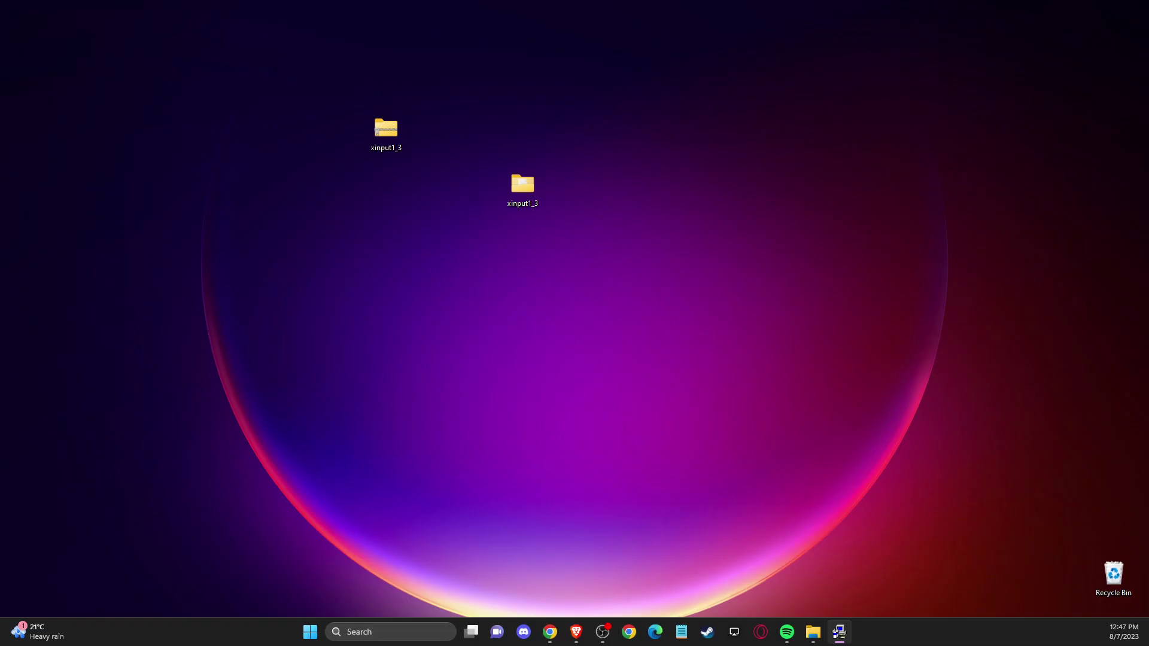
# Step: Accept the DirectX licence, decline the Bing Bar, and start installing the runtime
pyautogui.click(484, 363)
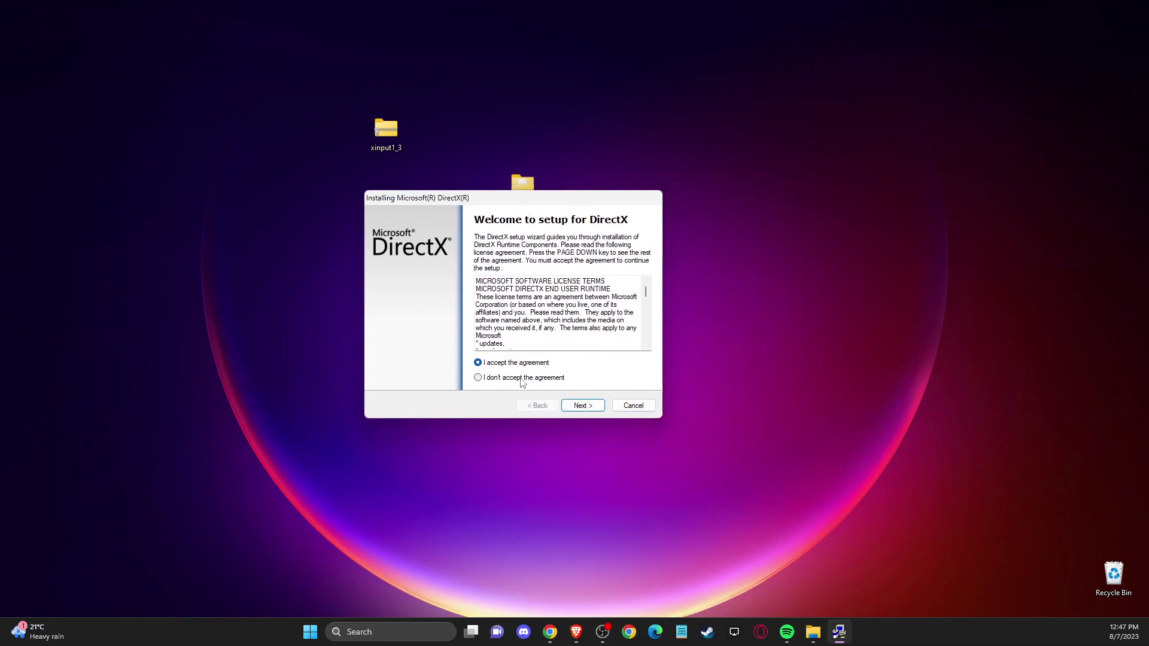
pyautogui.click(579, 406)
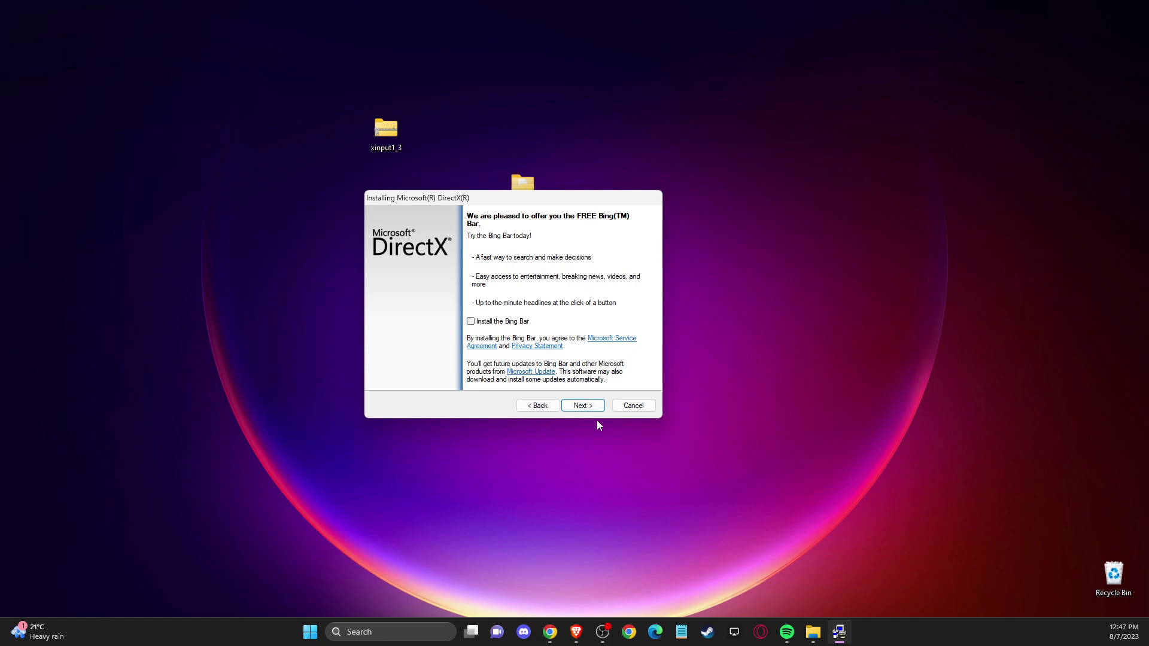
pyautogui.click(583, 406)
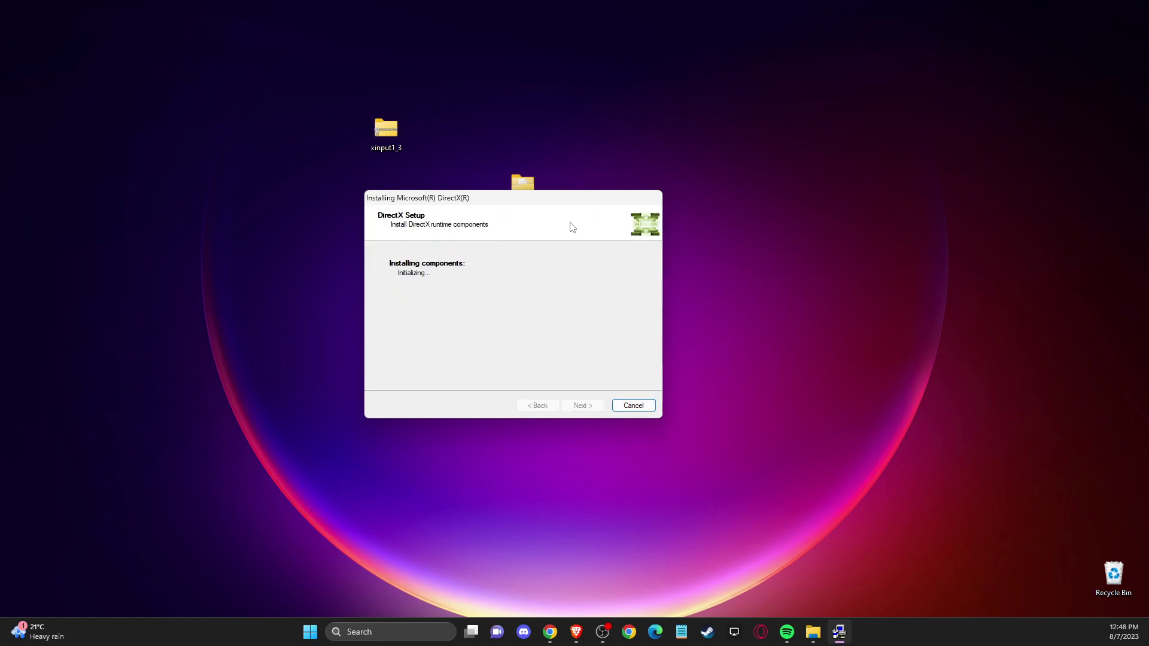